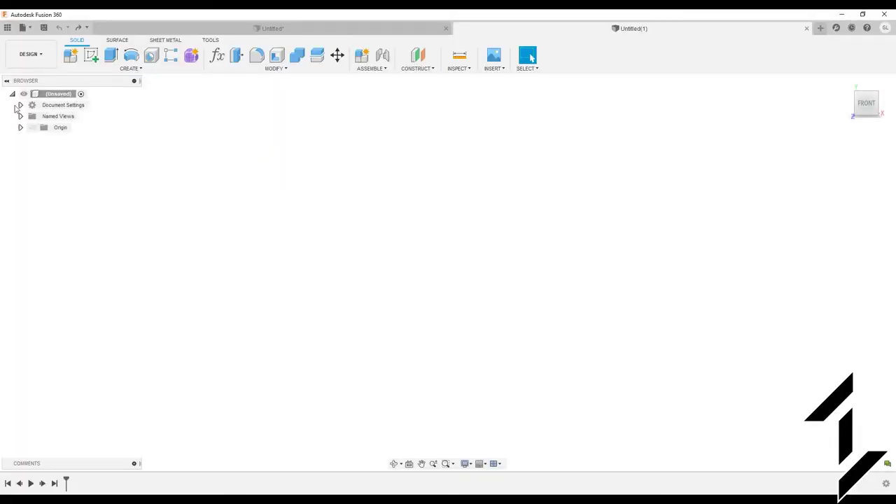
Change the active document units from inches to Millimeter, then begin a sketch on the XY origin plane.
{"action": "left_click", "coordinate": [20, 105]}
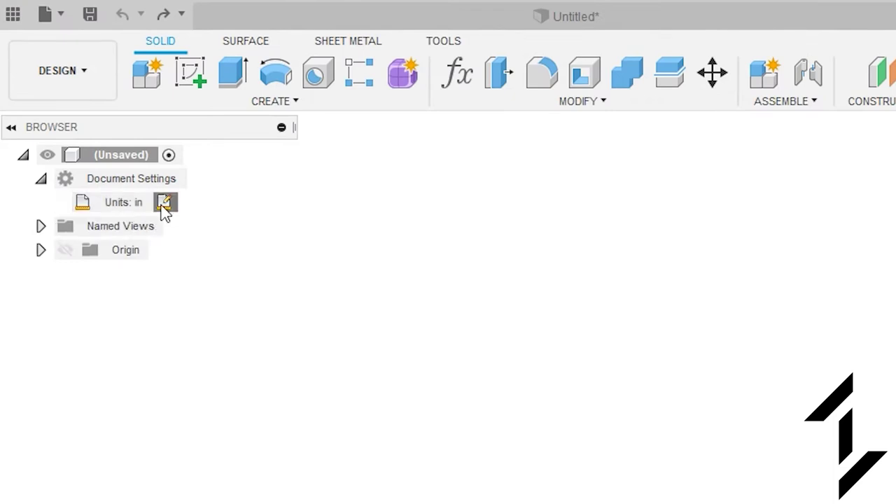
{"action": "left_click", "coordinate": [159, 202]}
{"action": "left_click", "coordinate": [777, 134]}
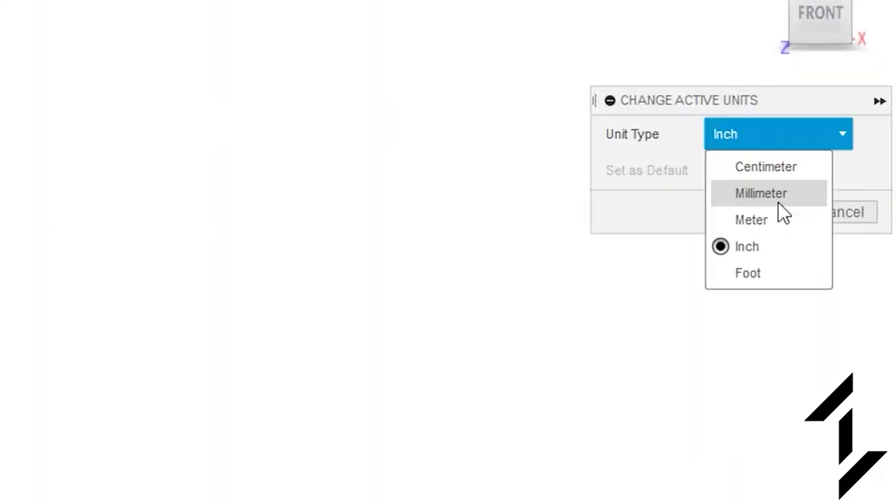
{"action": "left_click", "coordinate": [761, 193]}
{"action": "left_click", "coordinate": [752, 214]}
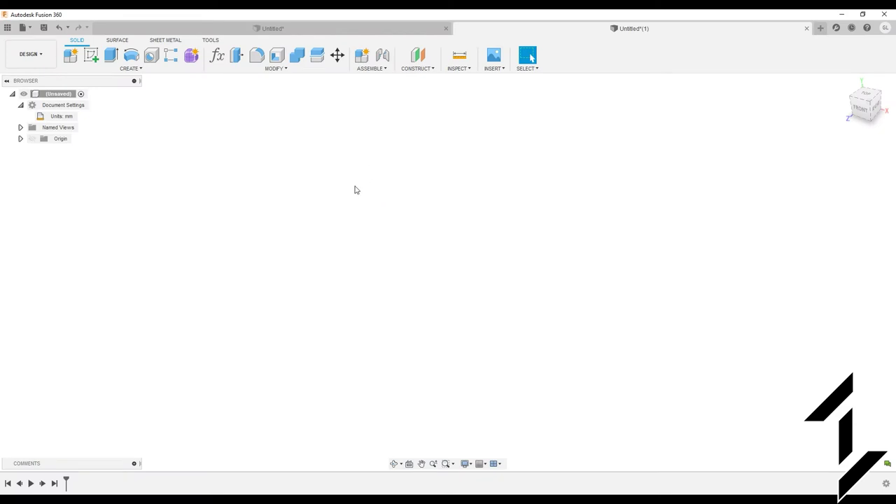
{"action": "left_click", "coordinate": [91, 55]}
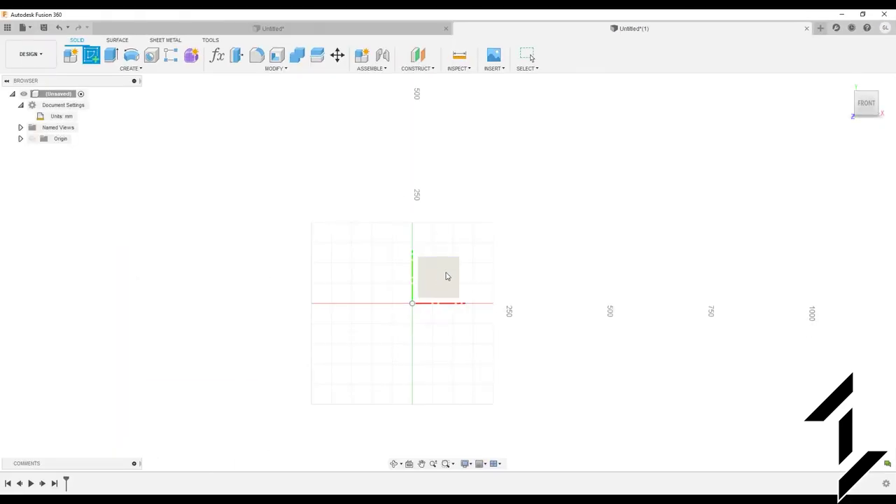
{"action": "left_click", "coordinate": [442, 276]}
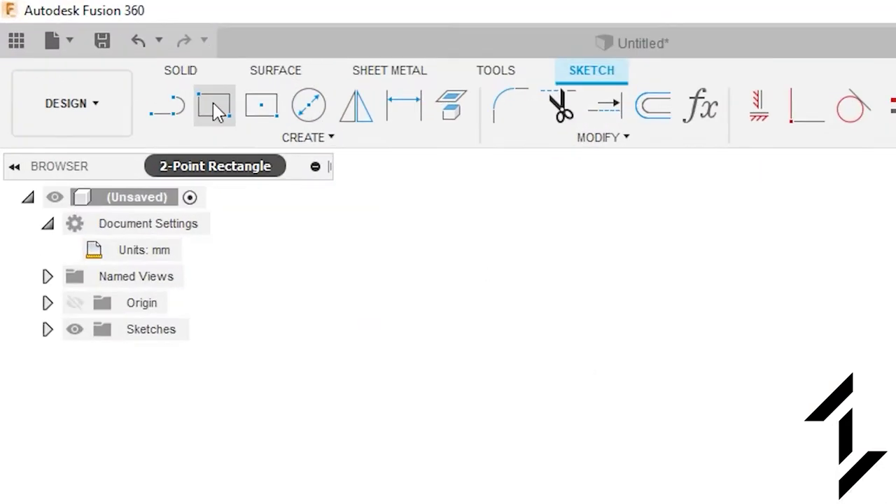
Draw an outer rectangle from the origin and a smaller slot rectangle inside it.
{"action": "left_click", "coordinate": [91, 55]}
{"action": "left_click", "coordinate": [302, 379]}
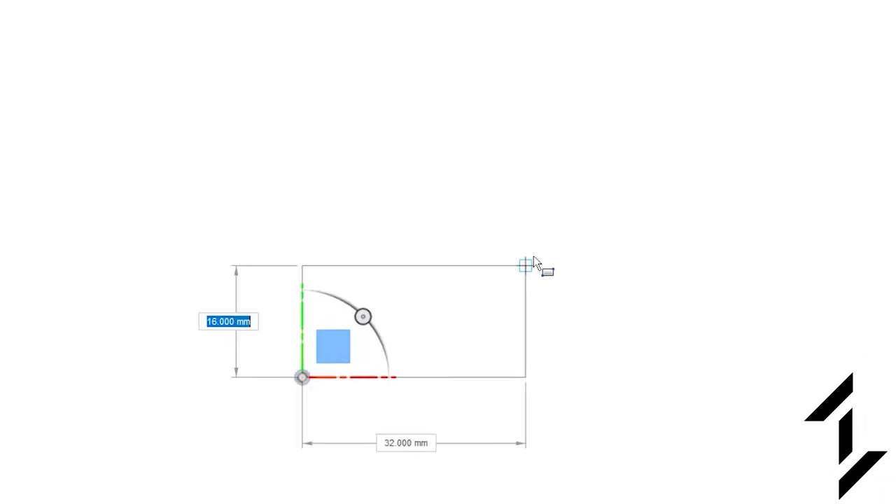
{"action": "left_click", "coordinate": [595, 98]}
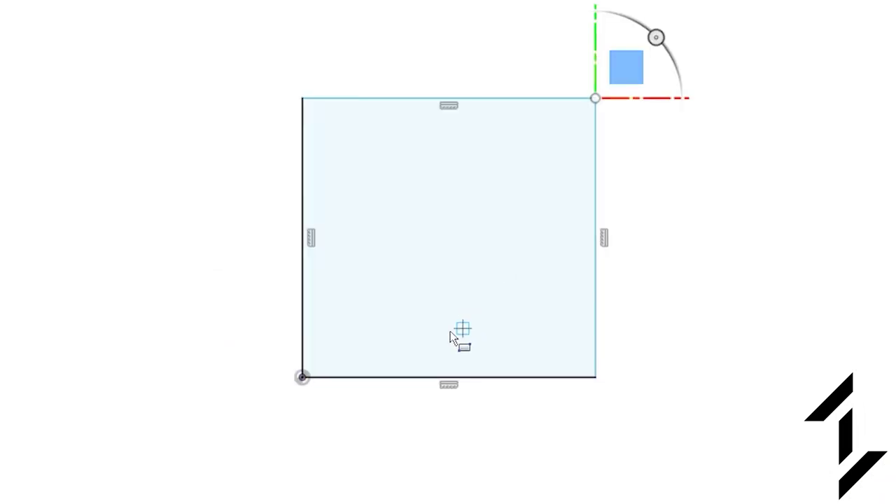
{"action": "left_click", "coordinate": [358, 348]}
{"action": "left_click", "coordinate": [540, 279]}
{"action": "key", "text": "Escape"}
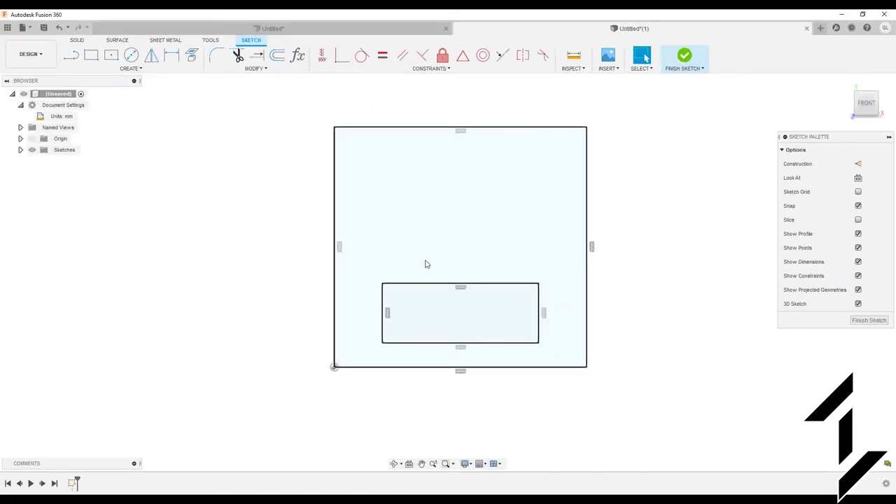
{"action": "scroll", "coordinate": [425, 264], "scroll_direction": "up", "scroll_amount": 1}
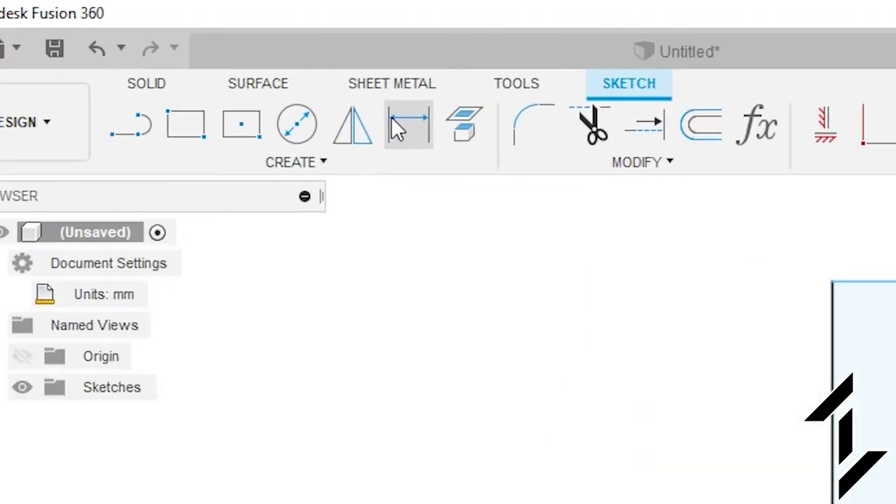
Dimension the inner slot to 4 mm high and 22.5 mm wide.
{"action": "left_click", "coordinate": [172, 54]}
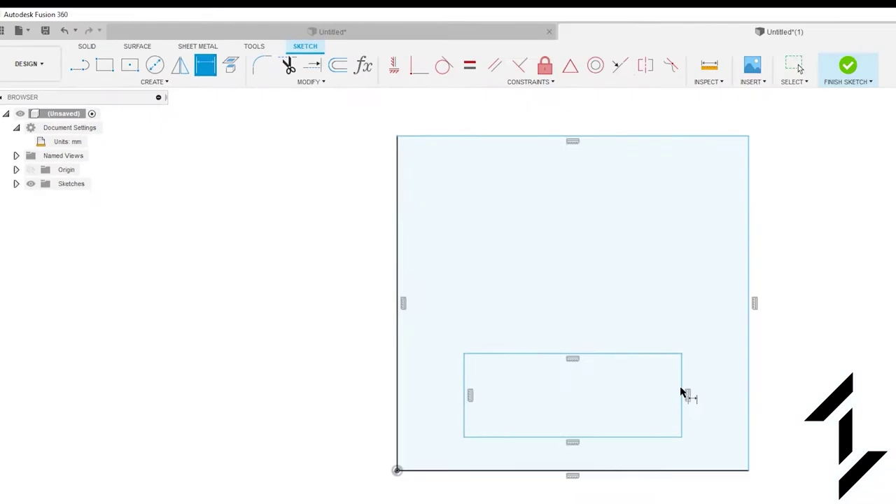
{"action": "left_click", "coordinate": [682, 392]}
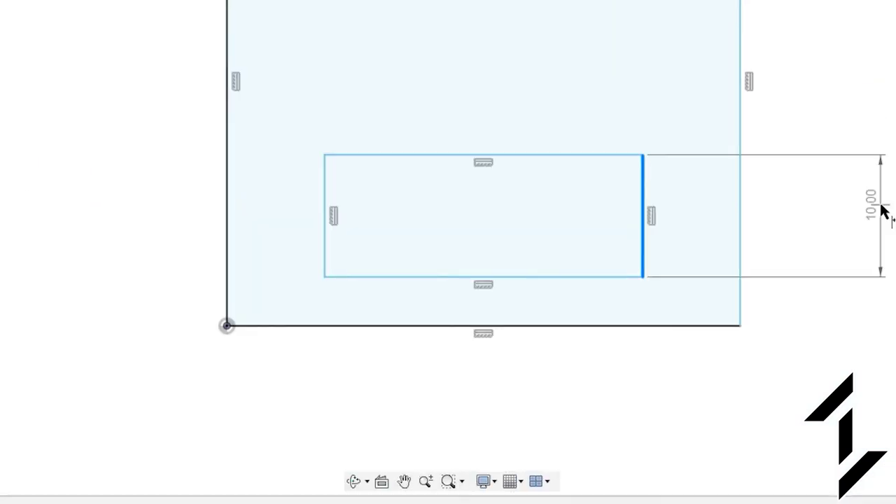
{"action": "left_click", "coordinate": [831, 392]}
{"action": "key", "text": "Return"}
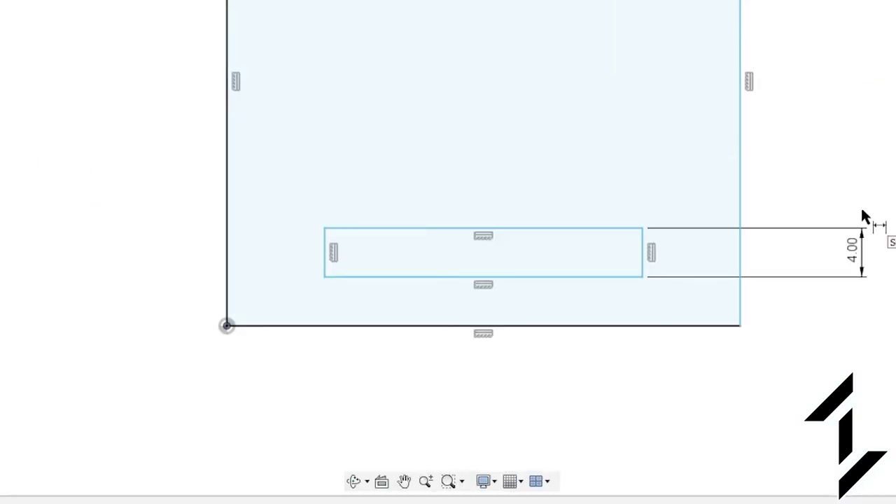
{"action": "left_click", "coordinate": [505, 289]}
{"action": "left_click", "coordinate": [500, 419]}
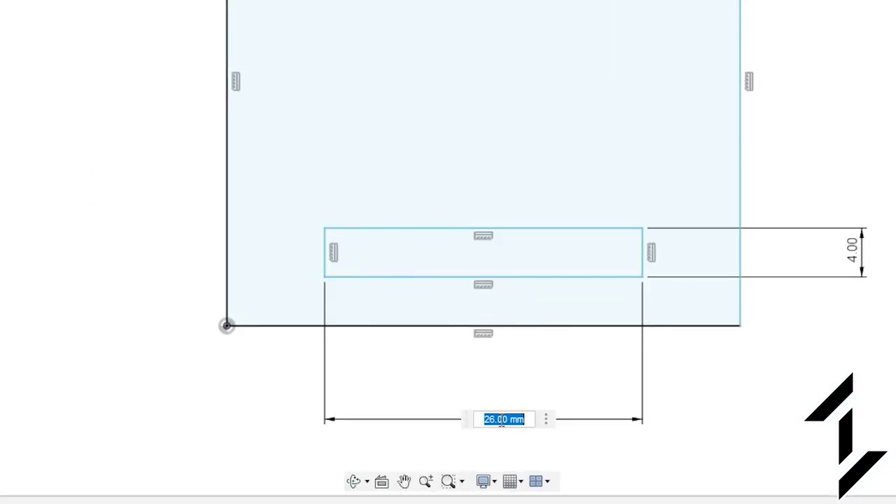
{"action": "type", "text": "22.5"}
{"action": "key", "text": "Return"}
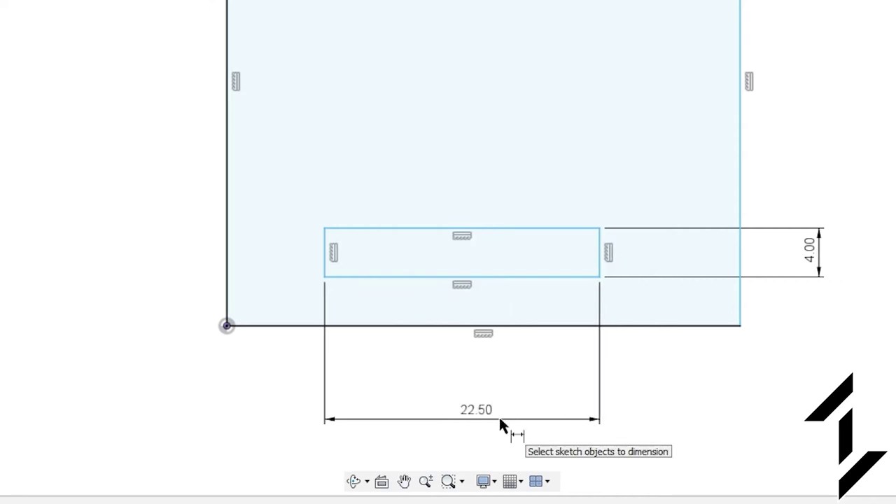
Set 6 mm gaps between the slot and the outer rectangle's left and right edges.
{"action": "left_click", "coordinate": [324, 254]}
{"action": "left_click", "coordinate": [232, 253]}
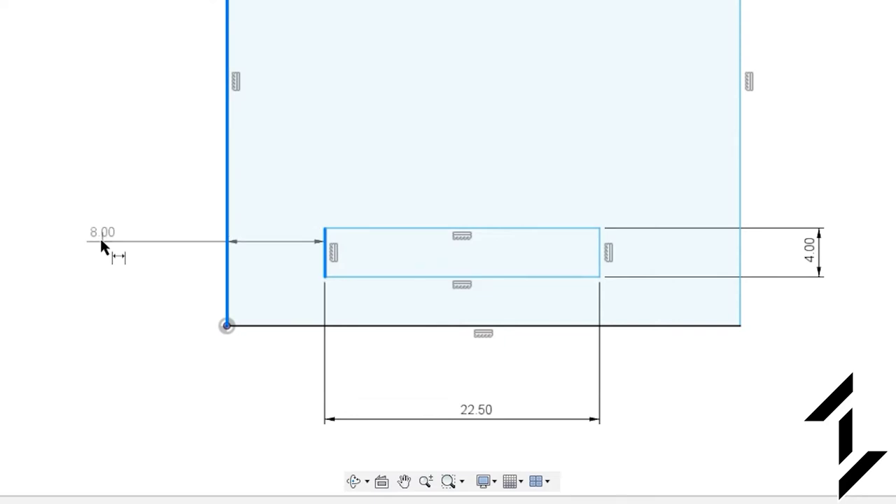
{"action": "left_click", "coordinate": [102, 247]}
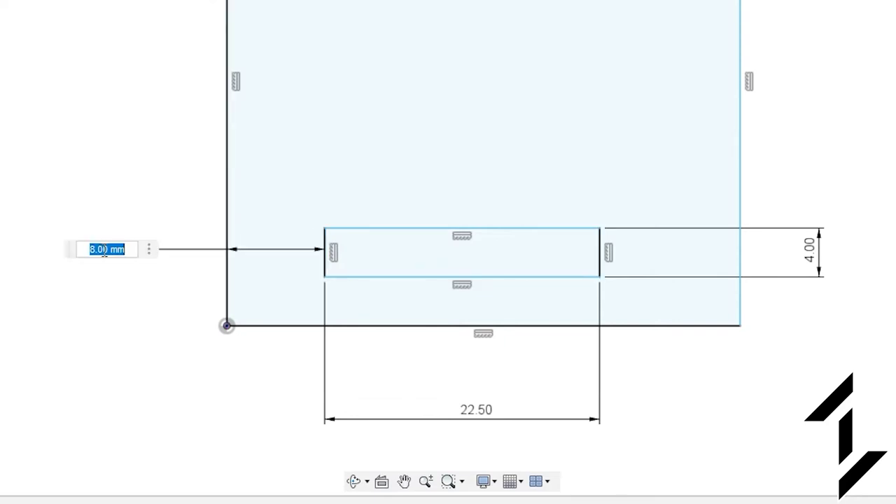
{"action": "type", "text": "6"}
{"action": "key", "text": "Return"}
{"action": "left_click", "coordinate": [575, 253]}
{"action": "left_click", "coordinate": [740, 253]}
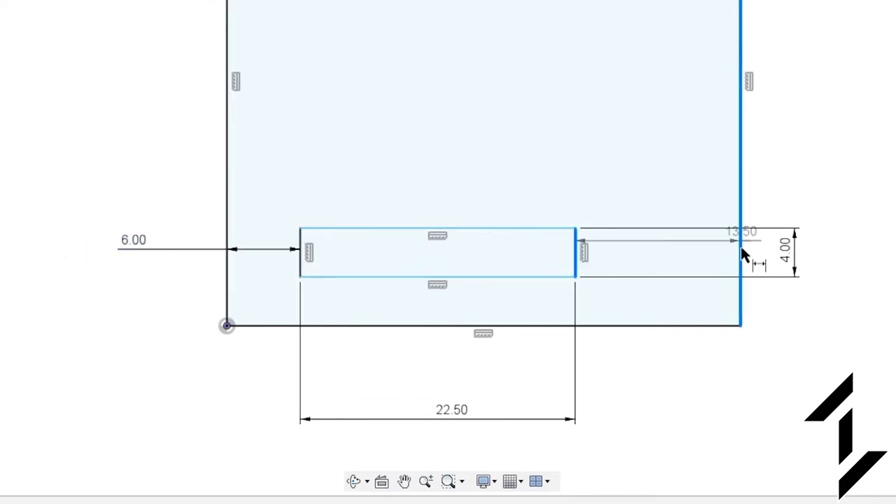
{"action": "left_click", "coordinate": [881, 260]}
{"action": "type", "text": "6"}
{"action": "key", "text": "Return"}
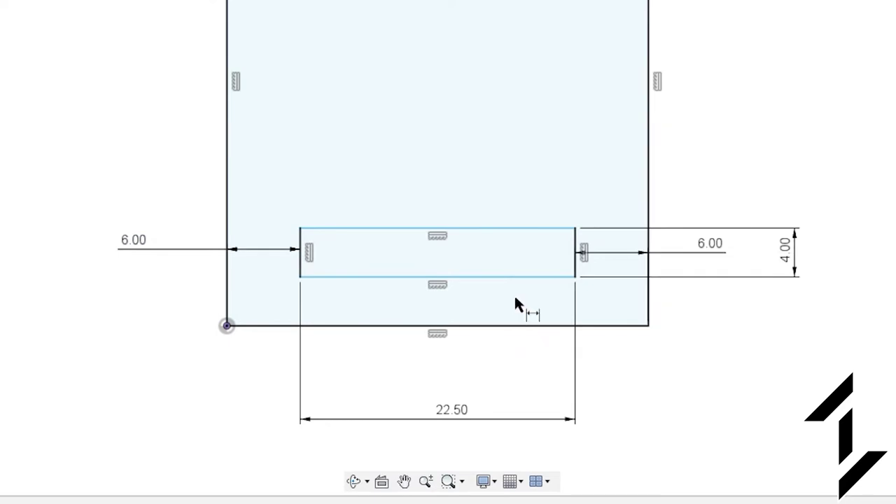
Set a 6 mm gap between the slot and the outer rectangle's bottom edge.
{"action": "left_click", "coordinate": [521, 277]}
{"action": "left_click", "coordinate": [516, 325]}
{"action": "left_click", "coordinate": [508, 376]}
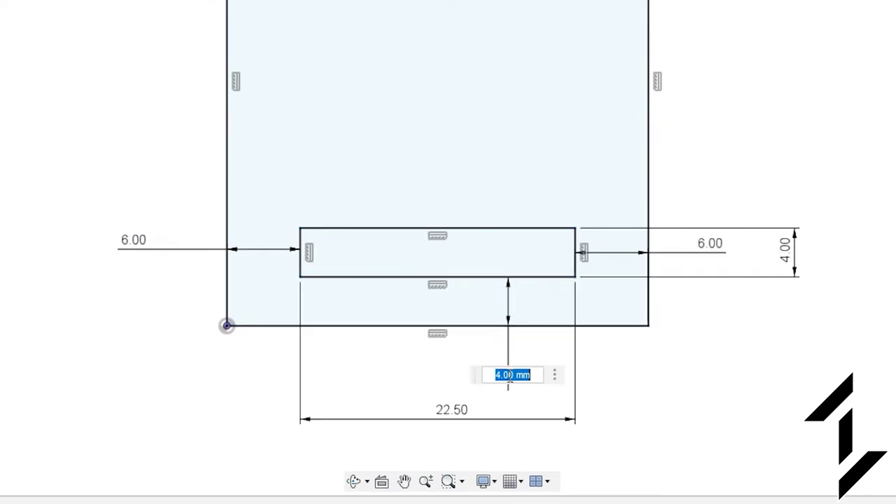
{"action": "type", "text": "6"}
{"action": "key", "text": "Return"}
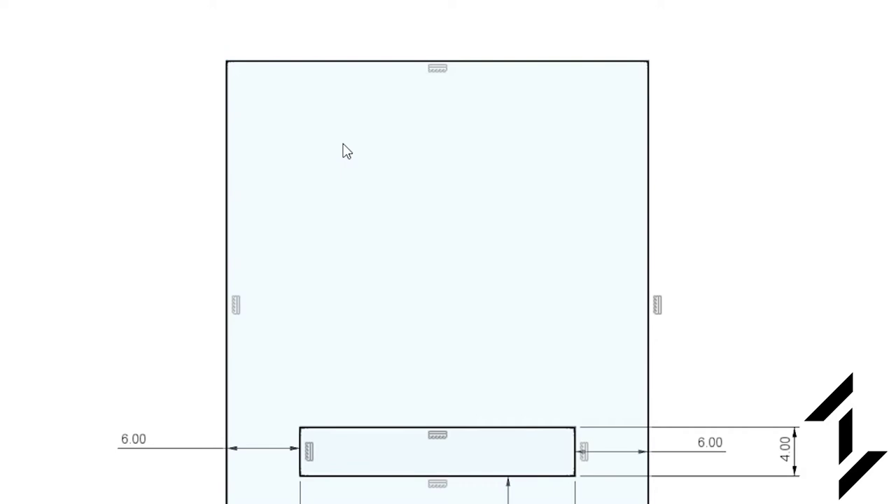
Lower the outer rectangle's top edge, offset the slot 1 mm inward, and select both slot loops.
{"action": "left_click_drag", "start_coordinate": [492, 70], "coordinate": [507, 186]}
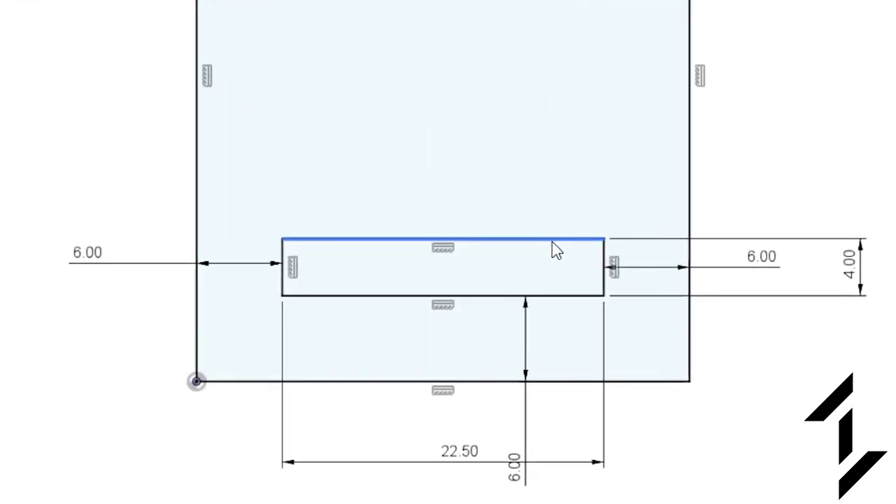
{"action": "double_click", "coordinate": [568, 242]}
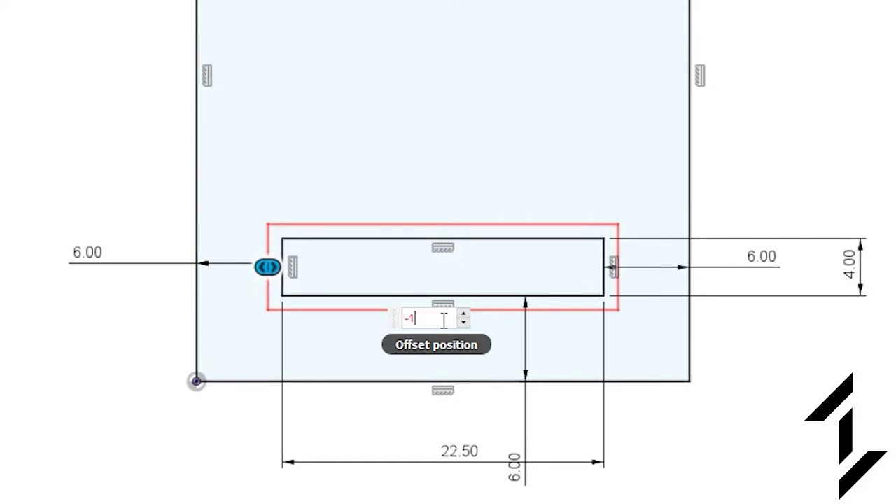
{"action": "key", "text": "Return"}
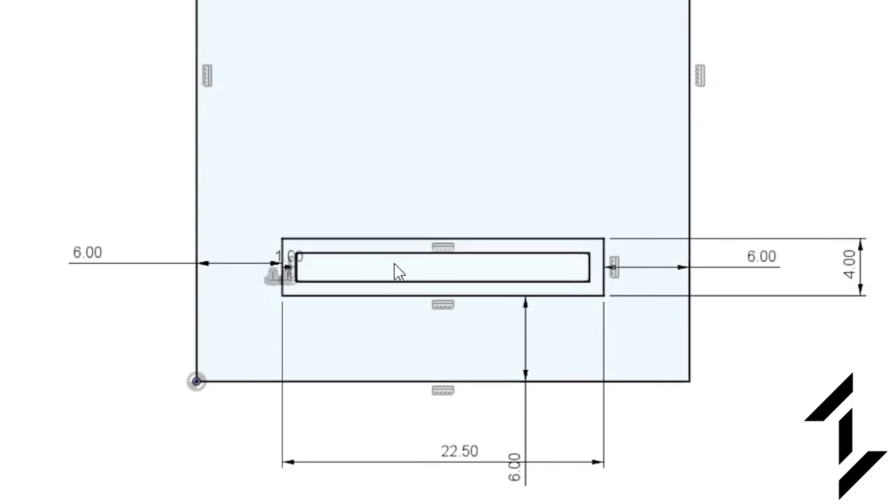
{"action": "mouse_move", "coordinate": [230, 155]}
{"action": "left_mouse_down"}
{"action": "mouse_move", "coordinate": [591, 303]}
{"action": "mouse_move", "coordinate": [652, 319]}
{"action": "mouse_move", "coordinate": [656, 338]}
{"action": "left_mouse_up"}
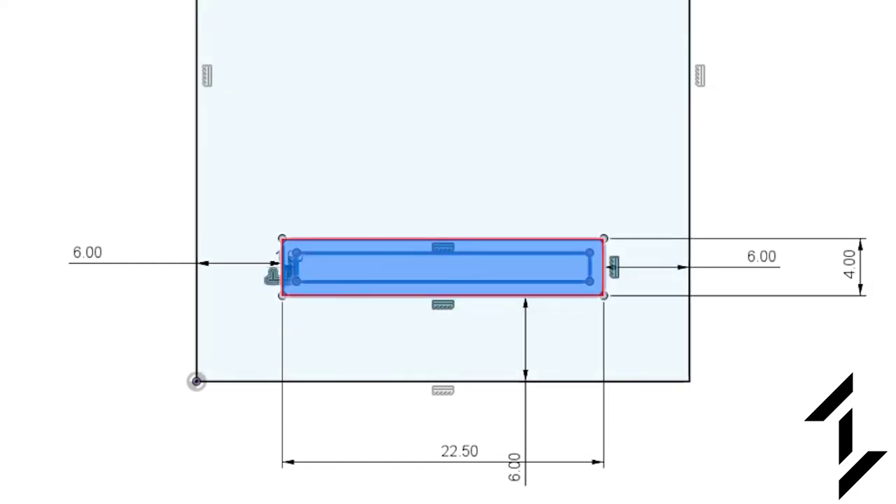
Rectangular-pattern (srect) the double-outlined slot upward as 10 copies spaced 15 mm apart.
{"action": "type", "text": "s"}
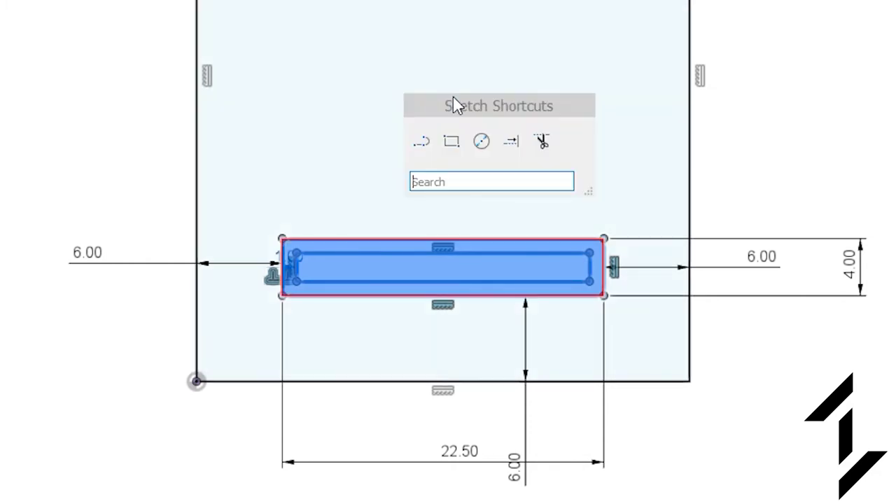
{"action": "type", "text": "rect"}
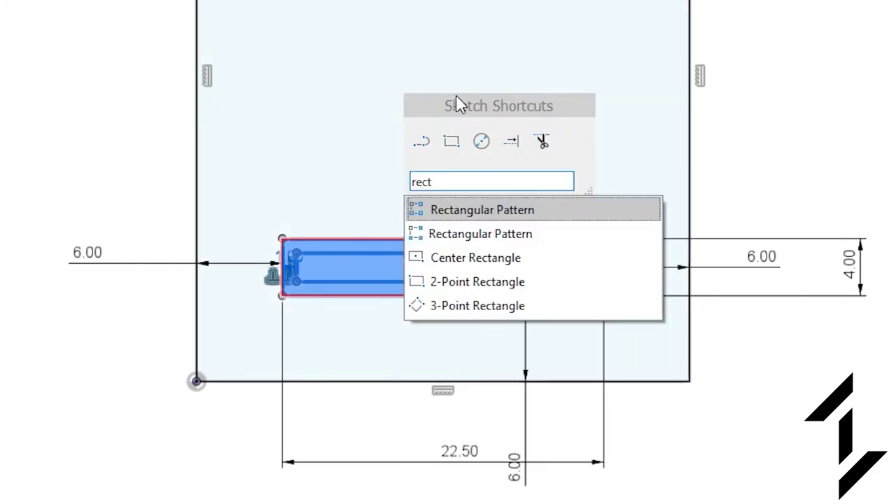
{"action": "key", "text": "Return"}
{"action": "mouse_move", "coordinate": [444, 241]}
{"action": "left_mouse_down"}
{"action": "mouse_move", "coordinate": [459, 219]}
{"action": "mouse_move", "coordinate": [431, 243]}
{"action": "left_mouse_up"}
{"action": "left_click_drag", "start_coordinate": [432, 317], "coordinate": [443, 203]}
{"action": "key", "text": "Tab"}
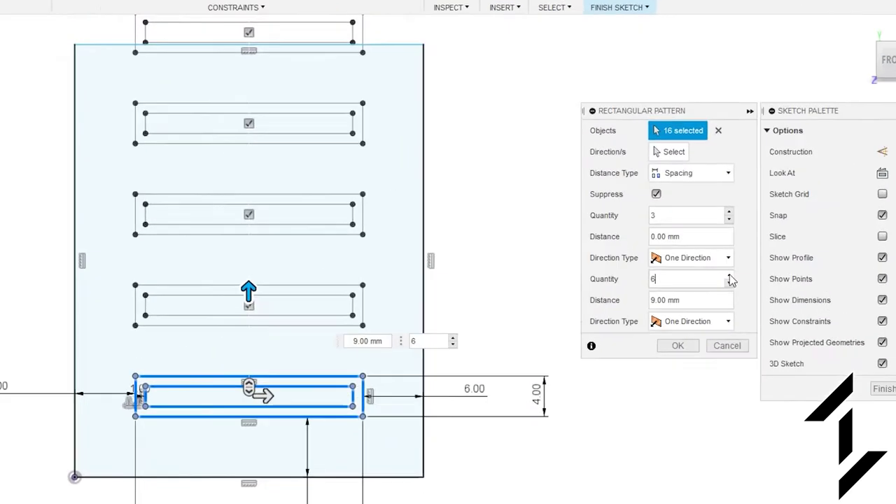
{"action": "type", "text": "7"}
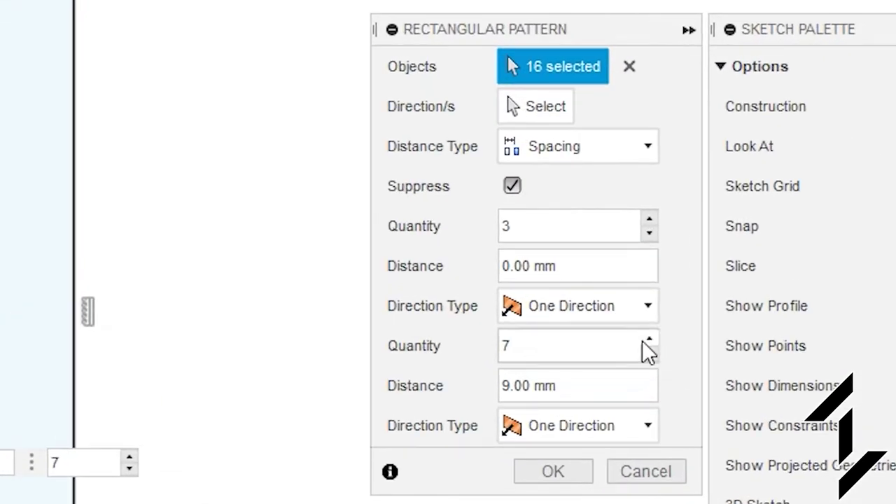
{"action": "double_click", "coordinate": [643, 340]}
{"action": "left_click", "coordinate": [650, 339]}
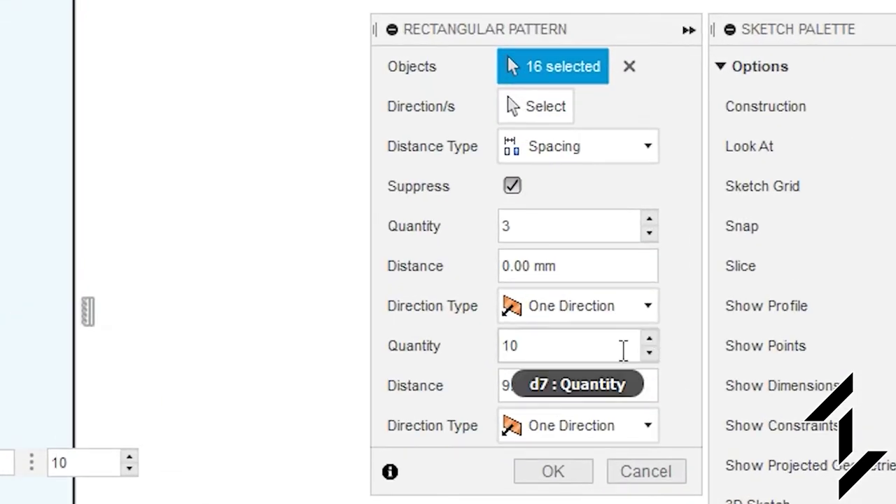
{"action": "left_click", "coordinate": [543, 145]}
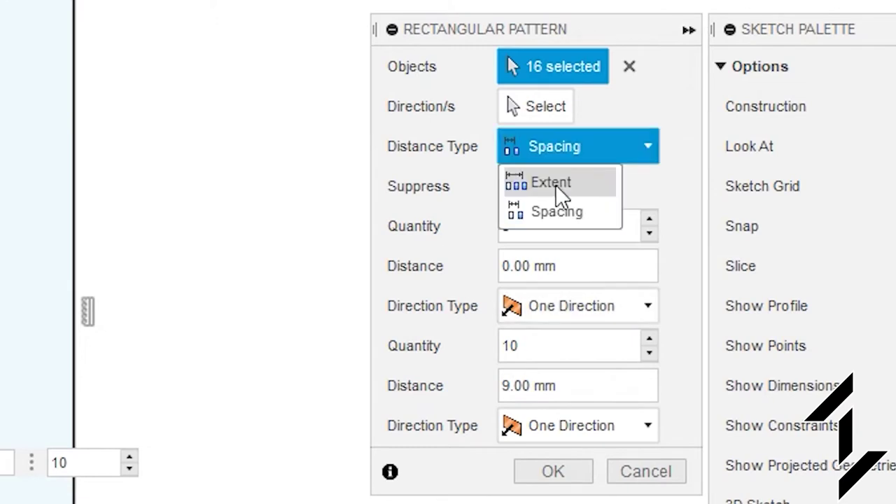
{"action": "left_click", "coordinate": [594, 147]}
{"action": "left_click", "coordinate": [557, 391]}
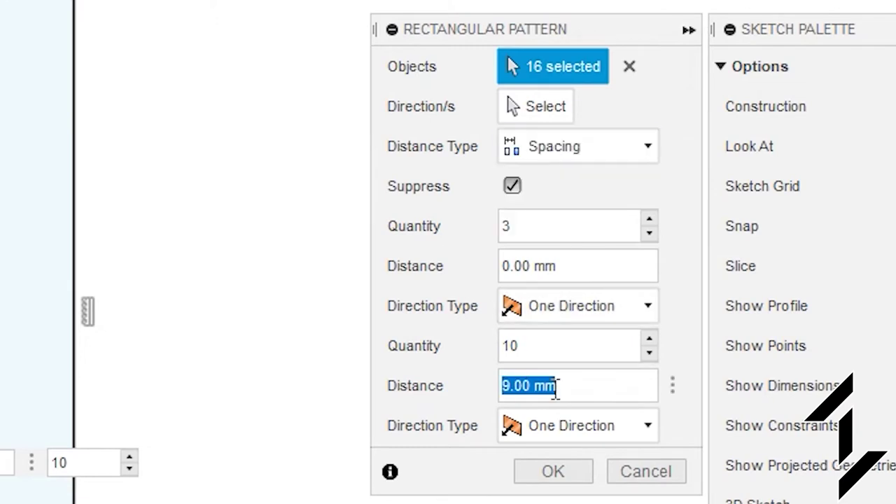
{"action": "type", "text": "15"}
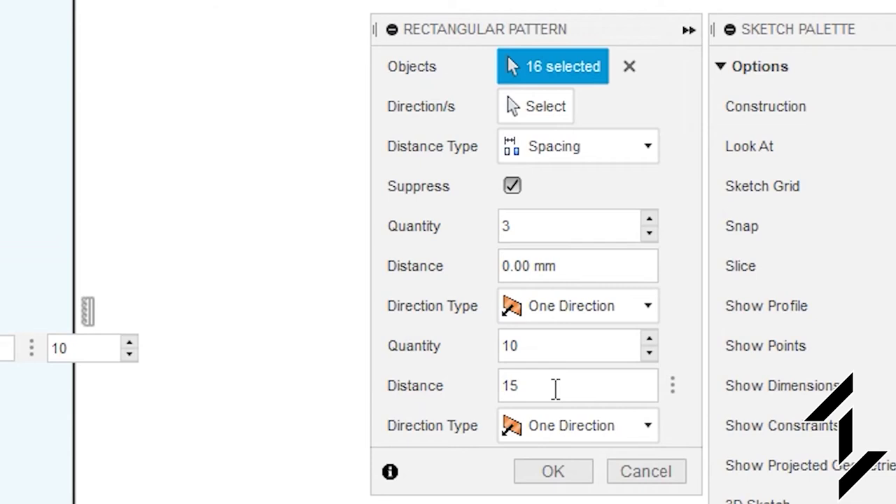
{"action": "key", "text": "Return"}
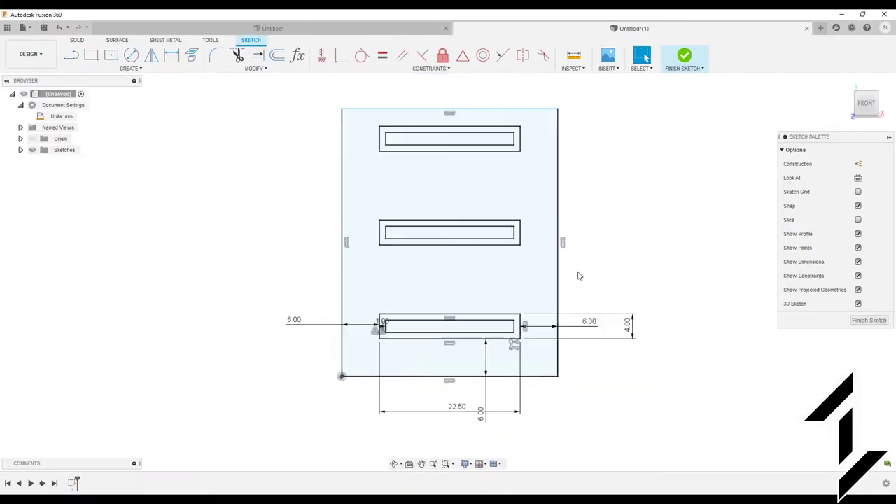
{"action": "scroll", "coordinate": [578, 276], "scroll_direction": "down", "scroll_amount": 5}
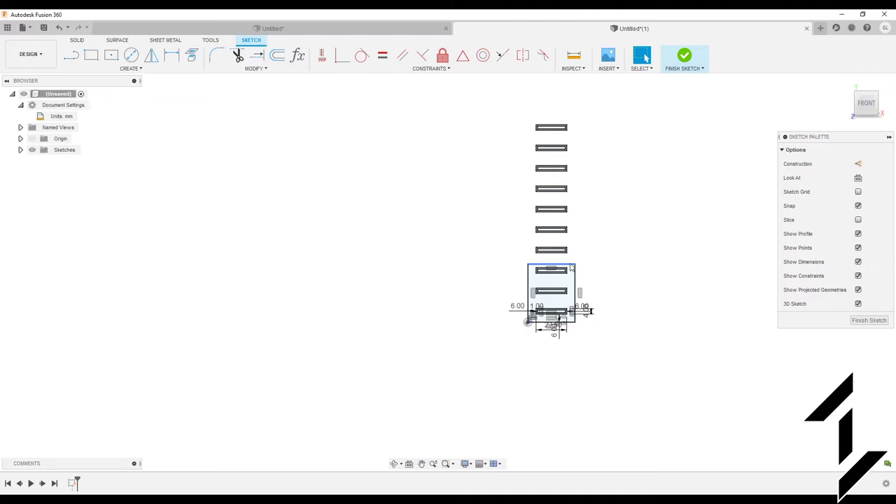
Drag the plate's top edge above all ten slots and dimension it 6 mm above the top slot.
{"action": "left_click_drag", "start_coordinate": [572, 267], "coordinate": [576, 117]}
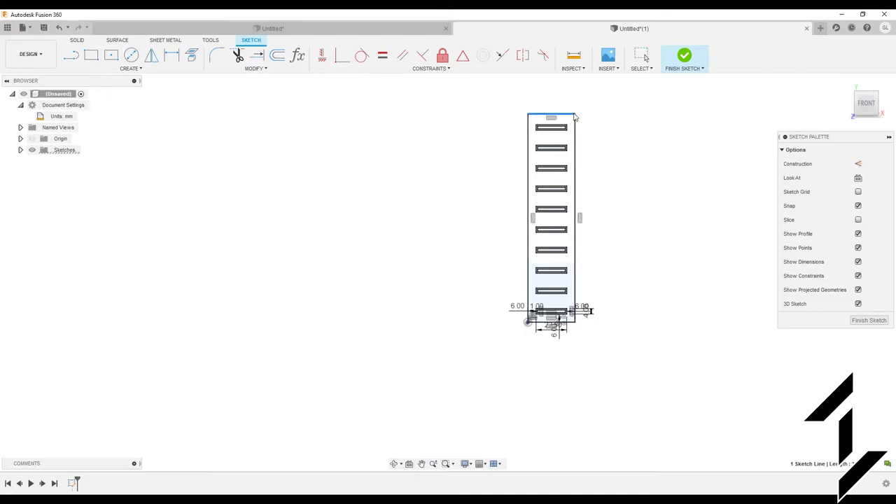
{"action": "scroll", "coordinate": [568, 119], "scroll_direction": "up", "scroll_amount": 3}
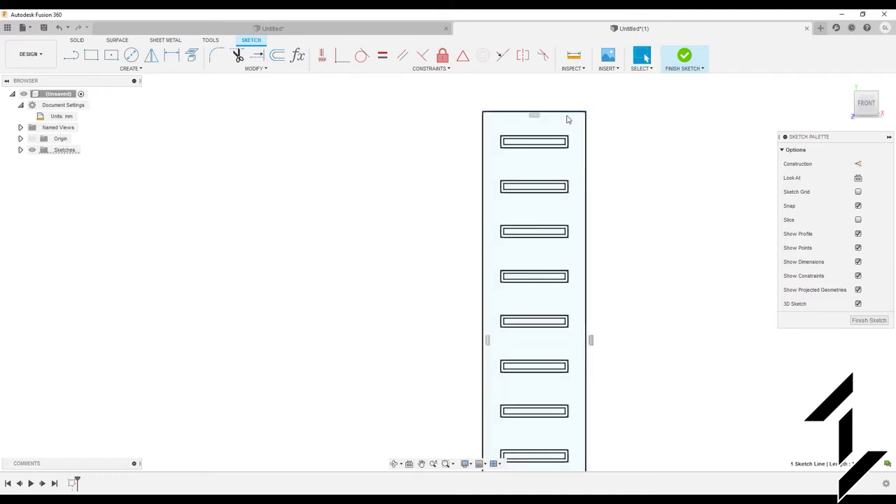
{"action": "scroll", "coordinate": [568, 119], "scroll_direction": "up", "scroll_amount": 2}
{"action": "left_click", "coordinate": [172, 54]}
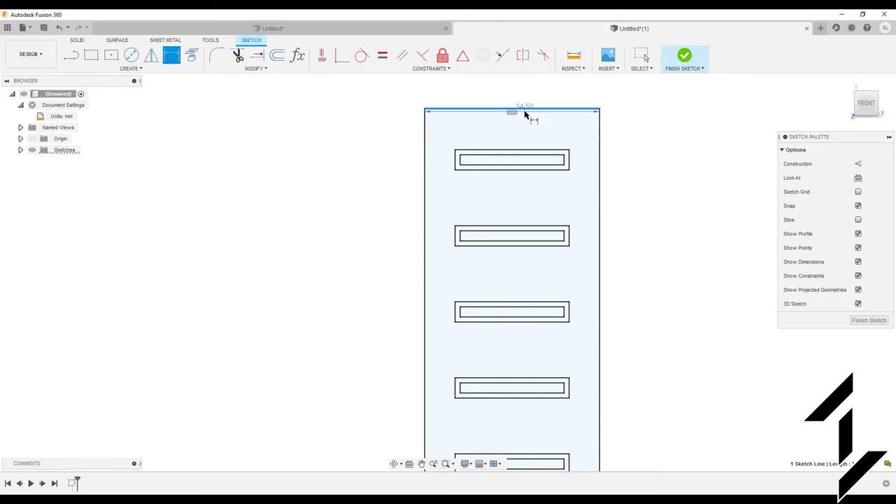
{"action": "left_click", "coordinate": [518, 149]}
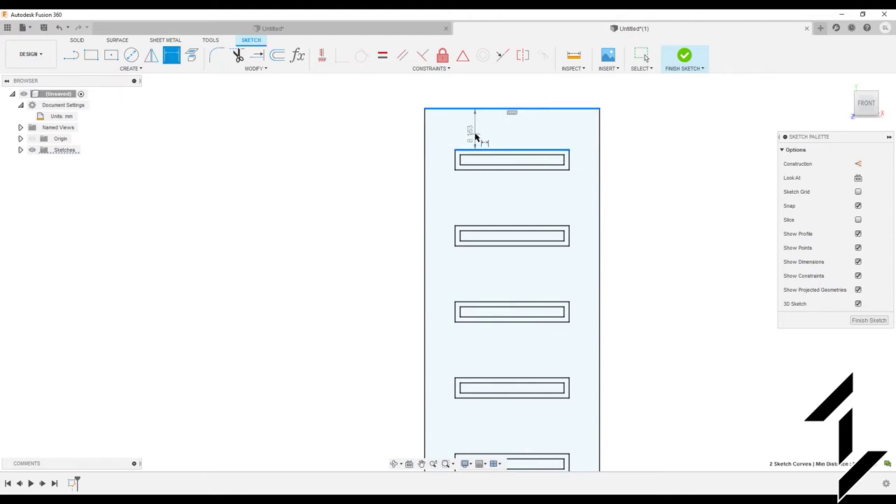
{"action": "left_click", "coordinate": [475, 137]}
{"action": "type", "text": "6"}
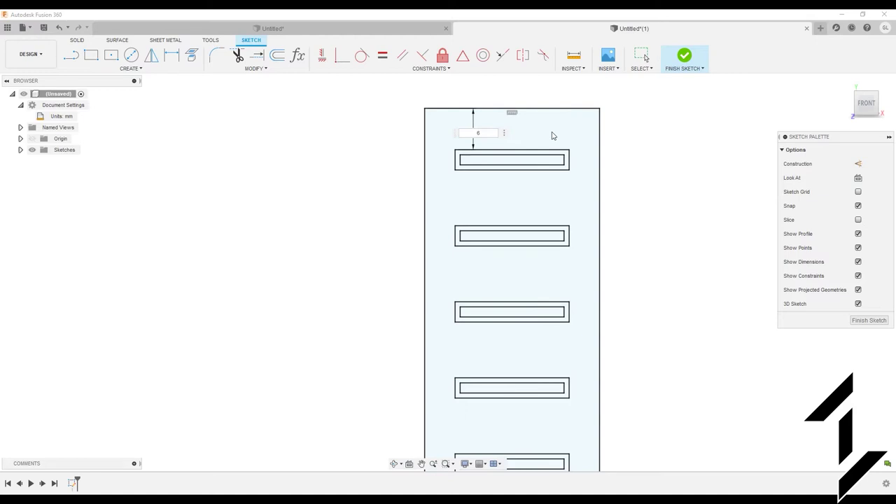
{"action": "key", "text": "Return"}
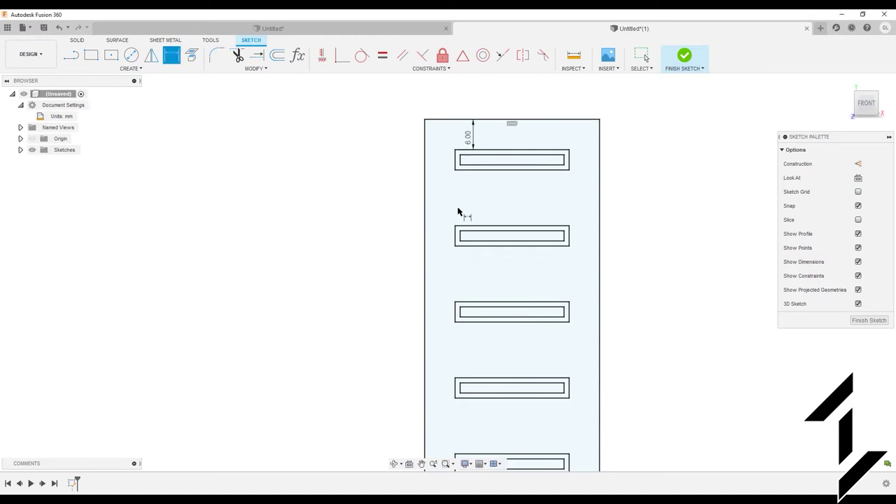
{"action": "scroll", "coordinate": [380, 212], "scroll_direction": "down", "scroll_amount": 5}
{"action": "scroll", "coordinate": [327, 280], "scroll_direction": "up", "scroll_amount": 1}
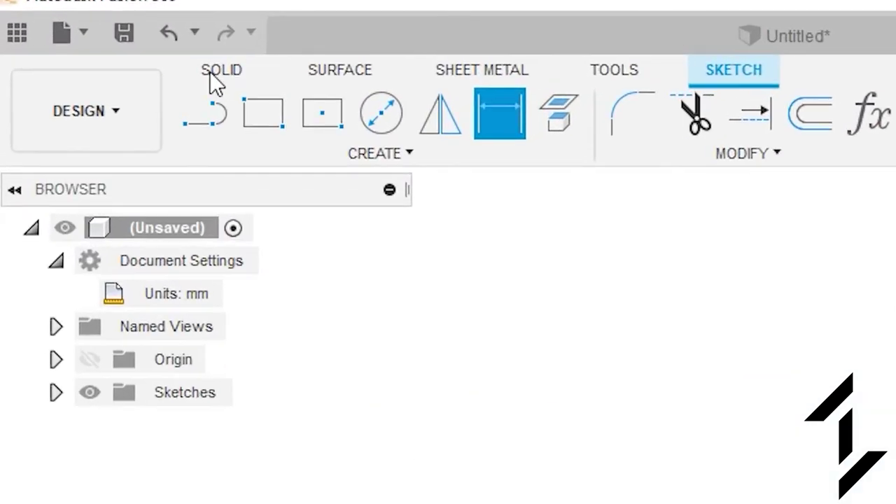
Extrude all the sketch profiles into a solid rectangular bar.
{"action": "left_click", "coordinate": [74, 42]}
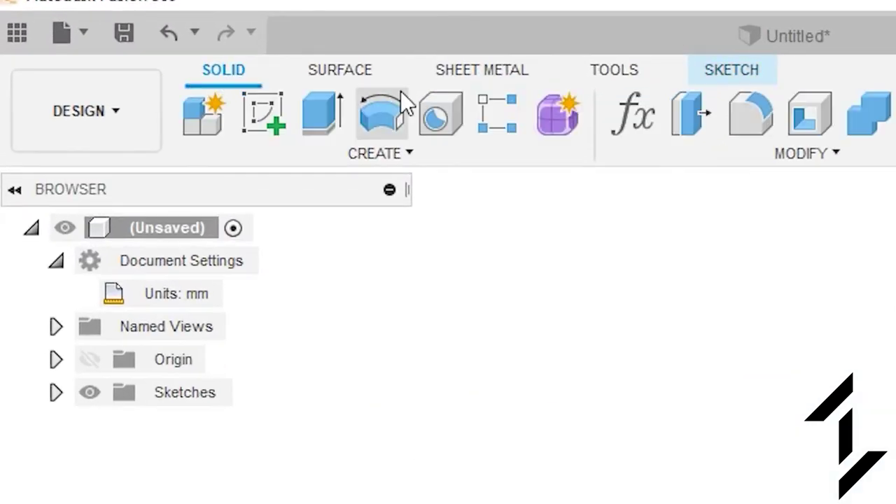
{"action": "left_click", "coordinate": [324, 120]}
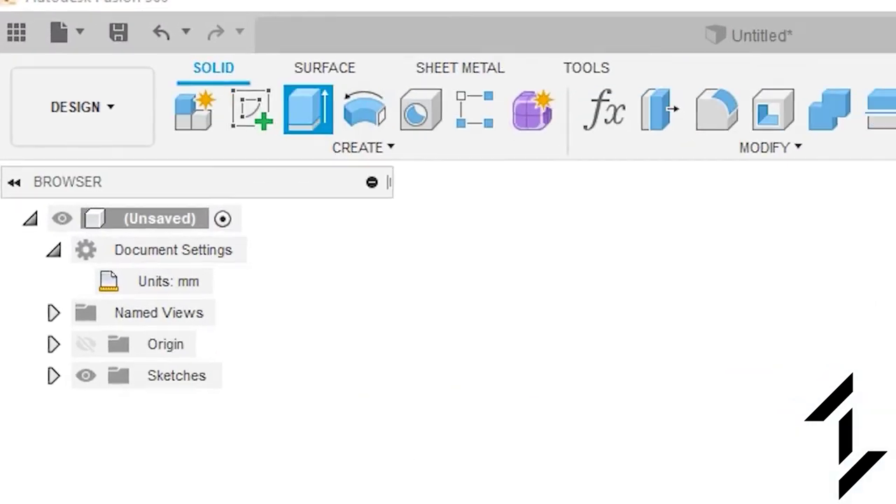
{"action": "mouse_move", "coordinate": [491, 100]}
{"action": "left_mouse_down"}
{"action": "mouse_move", "coordinate": [364, 462]}
{"action": "mouse_move", "coordinate": [301, 394]}
{"action": "left_mouse_up"}
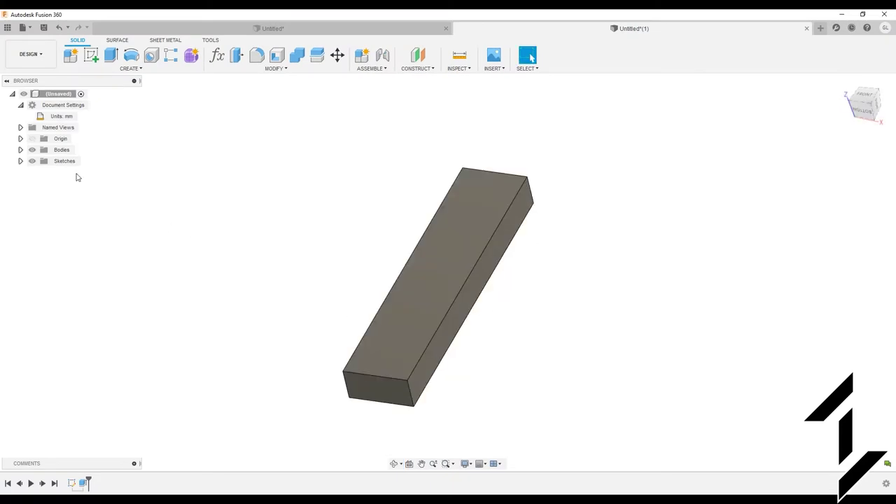
Expand Sketches in the browser and make Sketch1 visible again.
{"action": "left_click", "coordinate": [20, 161]}
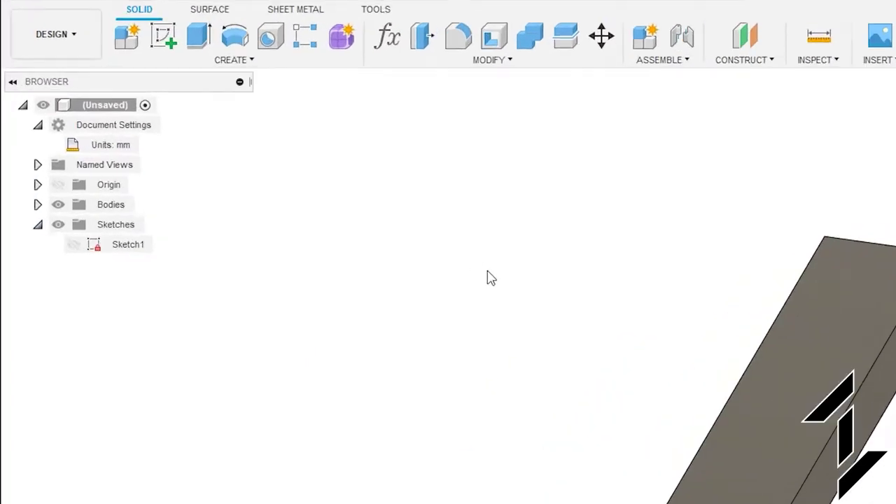
{"action": "left_click", "coordinate": [40, 173]}
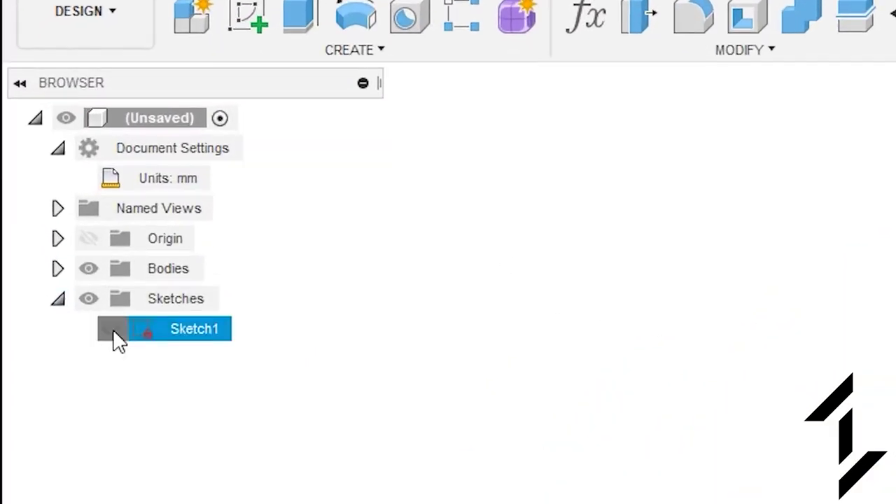
{"action": "left_click", "coordinate": [114, 332]}
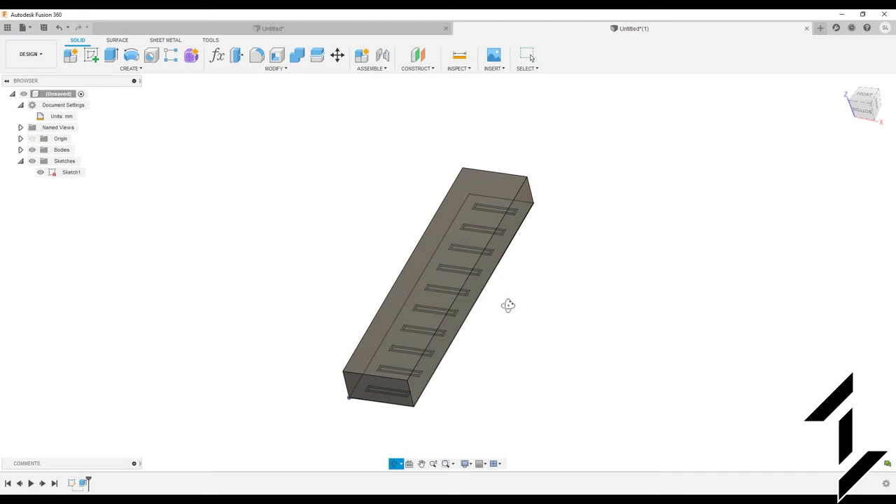
Look straight at the slotted face and select all ten slot profiles for a new extrusion.
{"action": "middle_click_drag", "start_coordinate": [605, 346], "coordinate": [588, 183], "text": "shift"}
{"action": "middle_click_drag", "start_coordinate": [494, 167], "coordinate": [490, 200], "text": "shift"}
{"action": "key", "text": "e"}
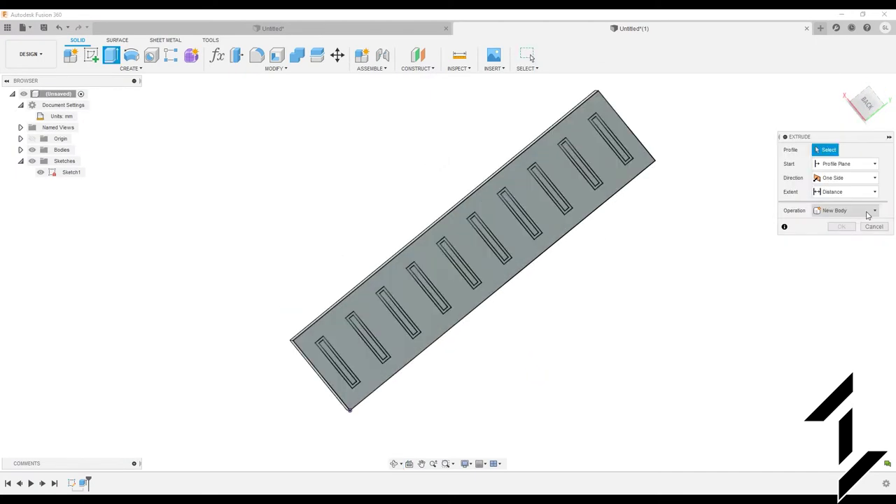
{"action": "key", "text": "Escape"}
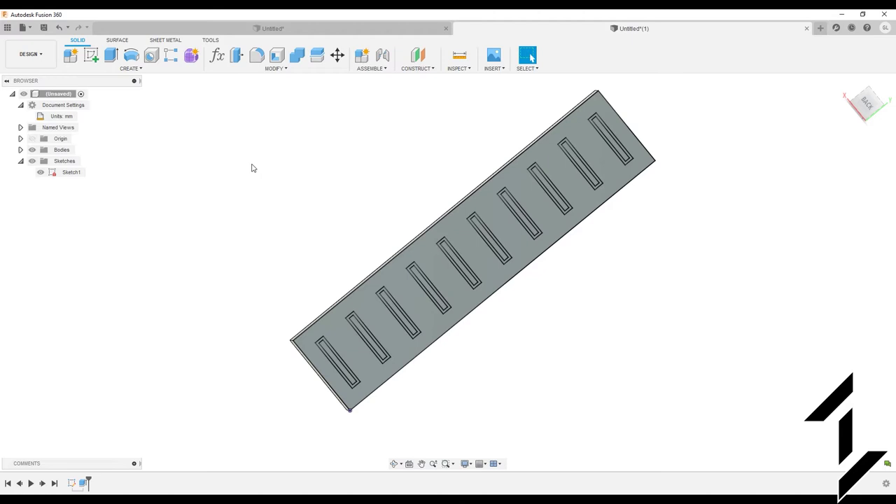
{"action": "left_click", "coordinate": [111, 54]}
{"action": "scroll", "coordinate": [342, 286], "scroll_direction": "up", "scroll_amount": 2}
{"action": "left_click", "coordinate": [339, 362]}
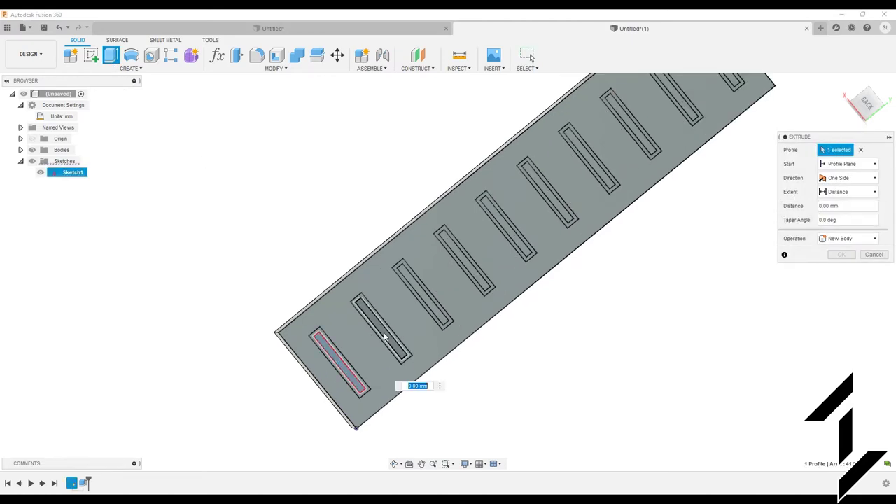
{"action": "left_click", "coordinate": [382, 327]}
{"action": "left_click", "coordinate": [423, 294]}
{"action": "left_click", "coordinate": [464, 260]}
{"action": "left_click", "coordinate": [506, 226]}
{"action": "left_click", "coordinate": [548, 193]}
{"action": "left_click", "coordinate": [589, 157]}
{"action": "left_click", "coordinate": [626, 144]}
{"action": "left_click", "coordinate": [677, 99]}
{"action": "left_click", "coordinate": [732, 82]}
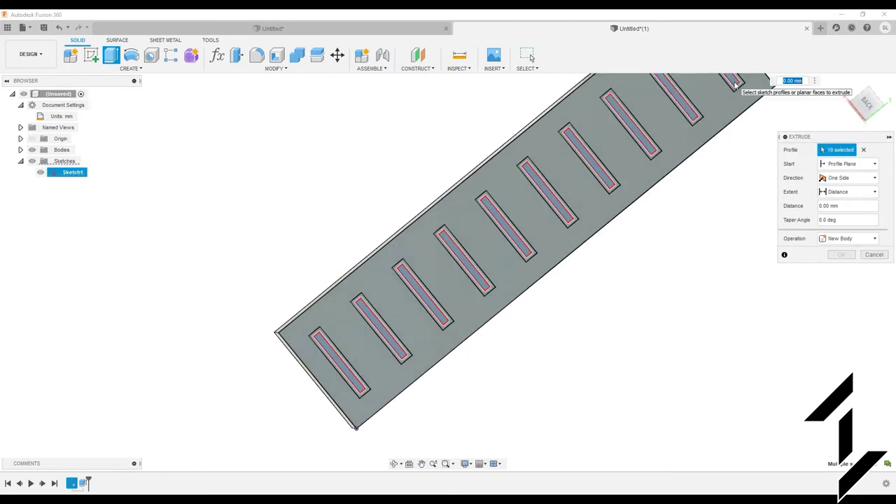
Push the slot profiles into the bar as a cut with extent All and apply it.
{"action": "middle_click_drag", "start_coordinate": [735, 84], "coordinate": [540, 175], "text": "shift"}
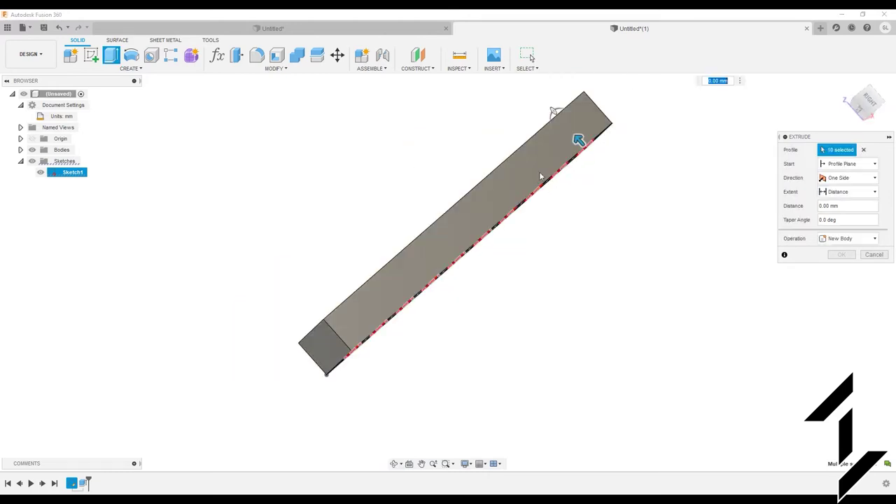
{"action": "left_click_drag", "start_coordinate": [578, 140], "coordinate": [543, 113]}
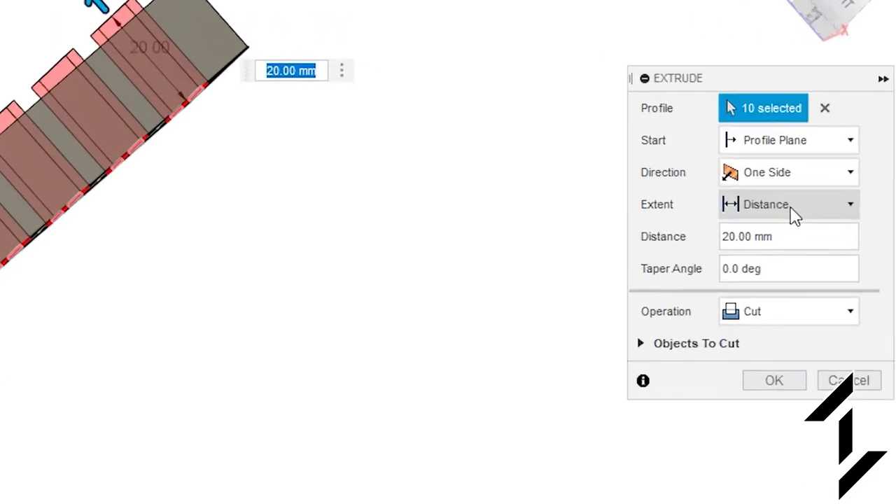
{"action": "left_click", "coordinate": [830, 194]}
{"action": "left_click", "coordinate": [745, 285]}
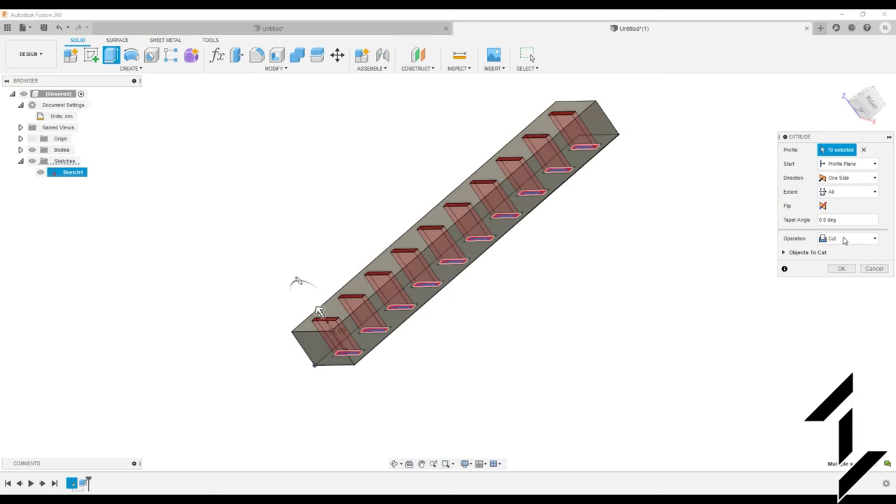
{"action": "left_click", "coordinate": [841, 270]}
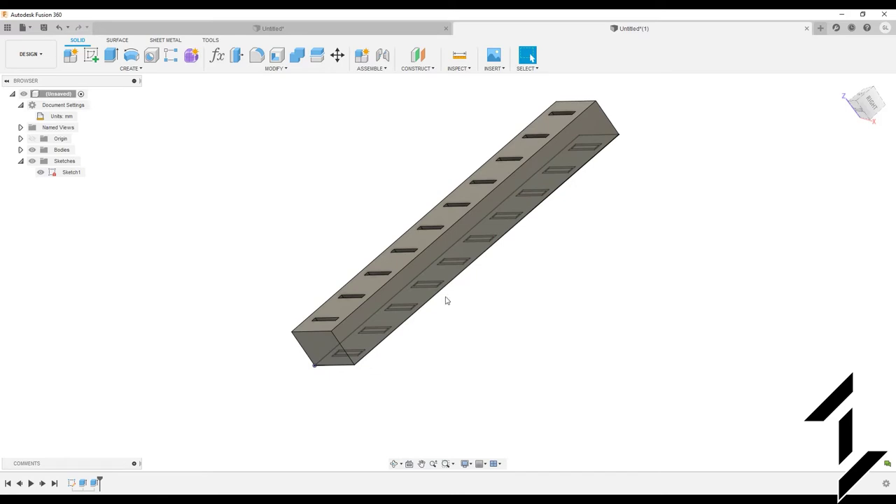
Start another extrusion and select the ten slot profiles on the bar's top face.
{"action": "middle_click_drag", "start_coordinate": [474, 302], "coordinate": [287, 258], "text": "shift"}
{"action": "scroll", "coordinate": [292, 266], "scroll_direction": "up", "scroll_amount": 3}
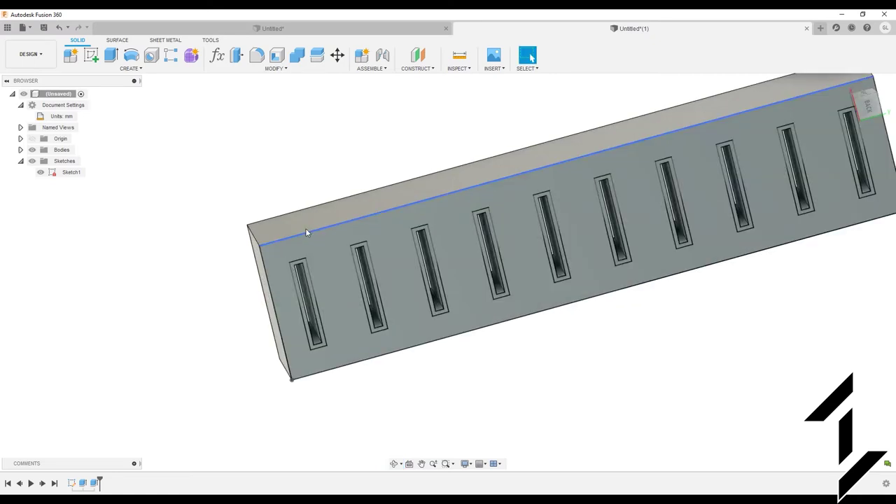
{"action": "left_click", "coordinate": [111, 56]}
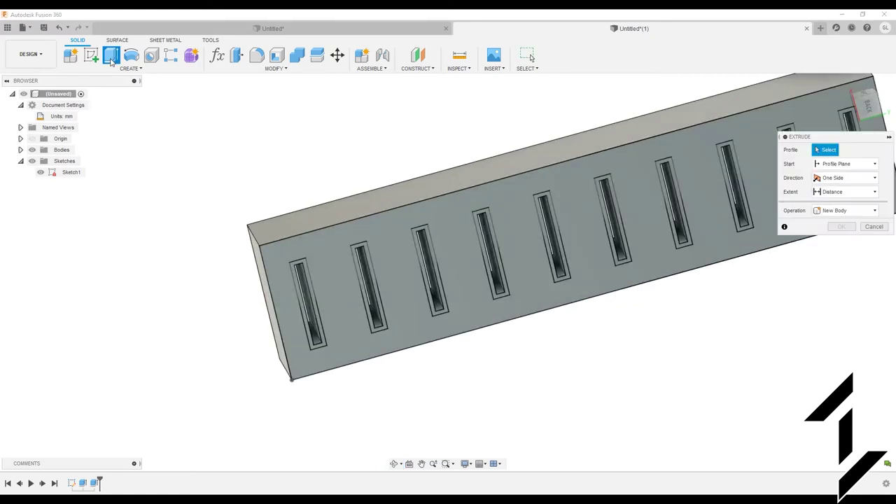
{"action": "scroll", "coordinate": [370, 236], "scroll_direction": "up", "scroll_amount": 3}
{"action": "scroll", "coordinate": [248, 281], "scroll_direction": "up", "scroll_amount": 1}
{"action": "left_click", "coordinate": [248, 282]}
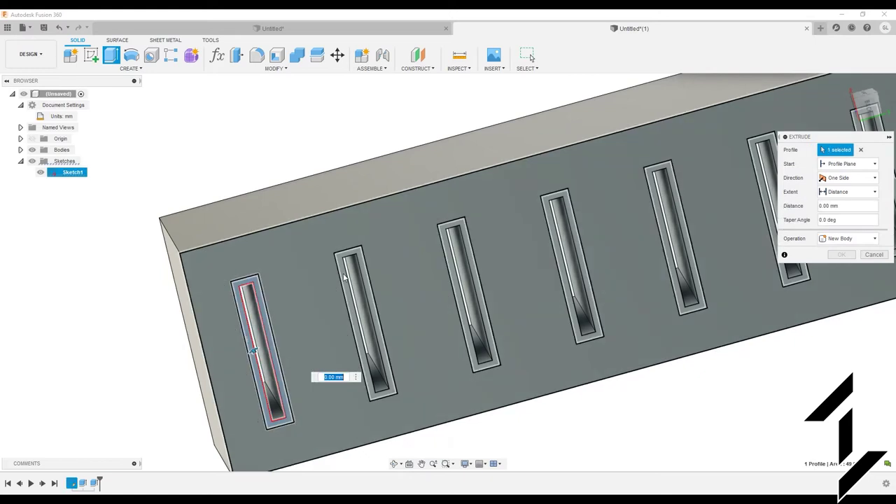
{"action": "left_click", "coordinate": [352, 256]}
{"action": "left_click", "coordinate": [470, 230]}
{"action": "left_click", "coordinate": [560, 203]}
{"action": "left_click", "coordinate": [666, 176]}
{"action": "left_click", "coordinate": [762, 145]}
{"action": "scroll", "coordinate": [656, 188], "scroll_direction": "down", "scroll_amount": 3}
{"action": "left_click", "coordinate": [656, 188]}
{"action": "left_click", "coordinate": [585, 245]}
{"action": "left_click", "coordinate": [517, 273]}
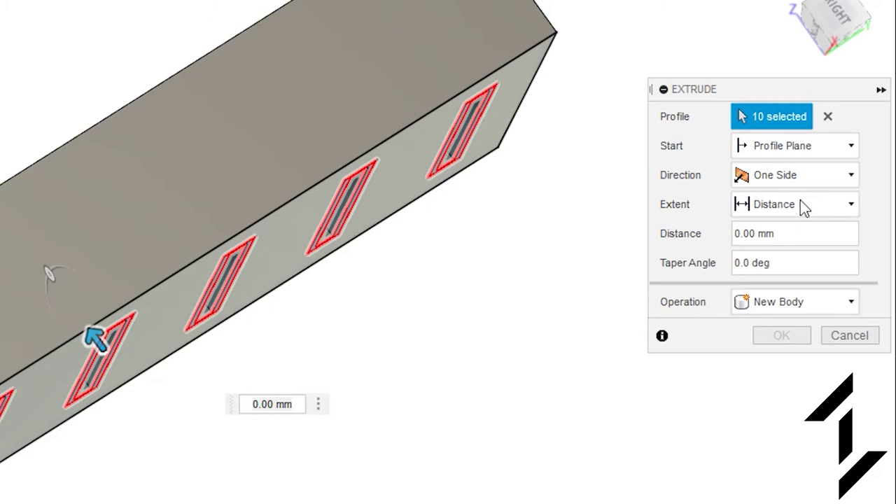
Start the cut from a 2 mm offset plane, extend it through All, and commit it.
{"action": "left_click", "coordinate": [771, 147]}
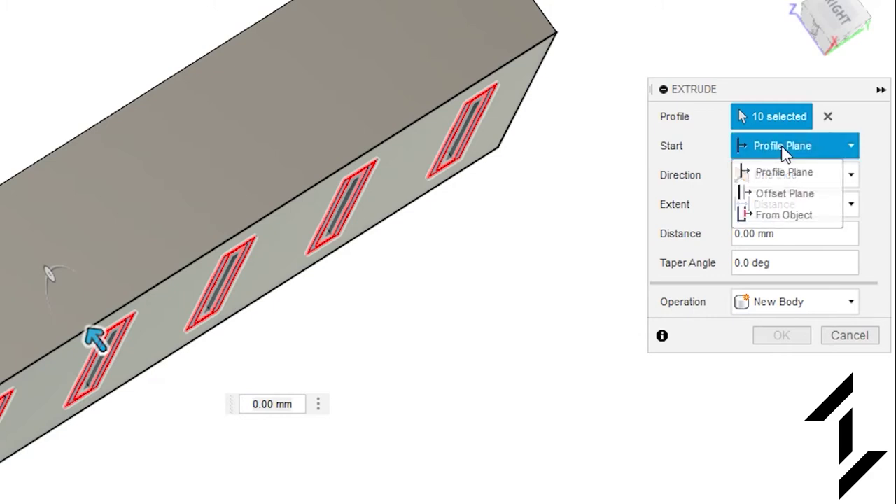
{"action": "left_click", "coordinate": [785, 193]}
{"action": "left_click_drag", "start_coordinate": [740, 176], "coordinate": [733, 176]}
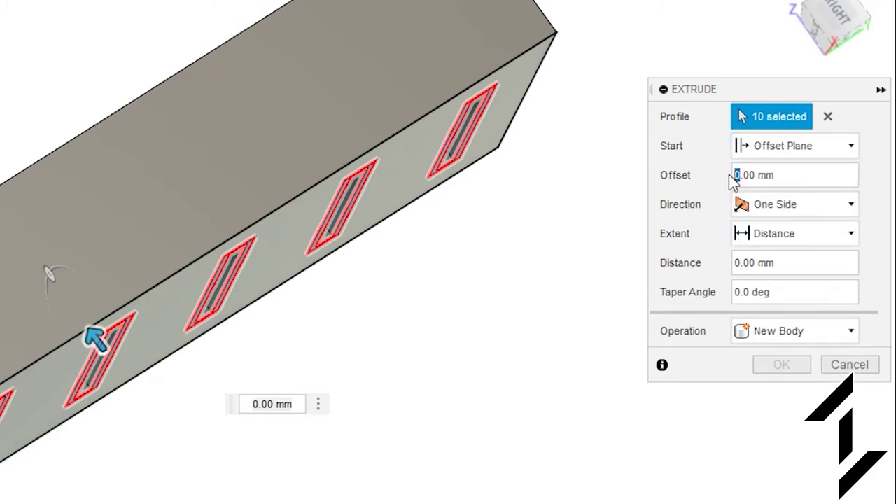
{"action": "type", "text": "2"}
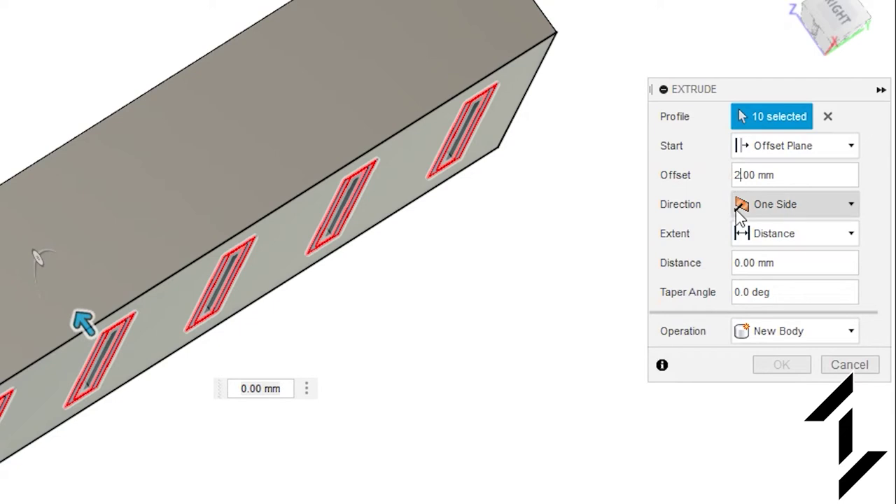
{"action": "left_click", "coordinate": [782, 238]}
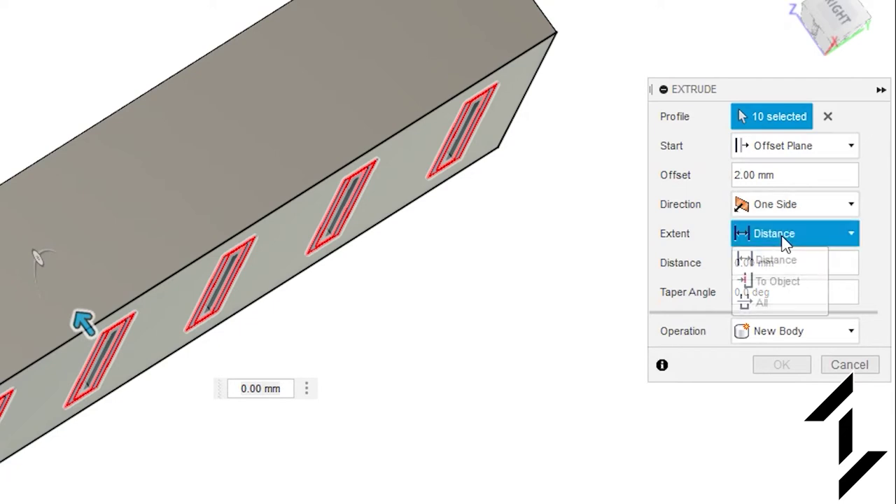
{"action": "left_click", "coordinate": [763, 303]}
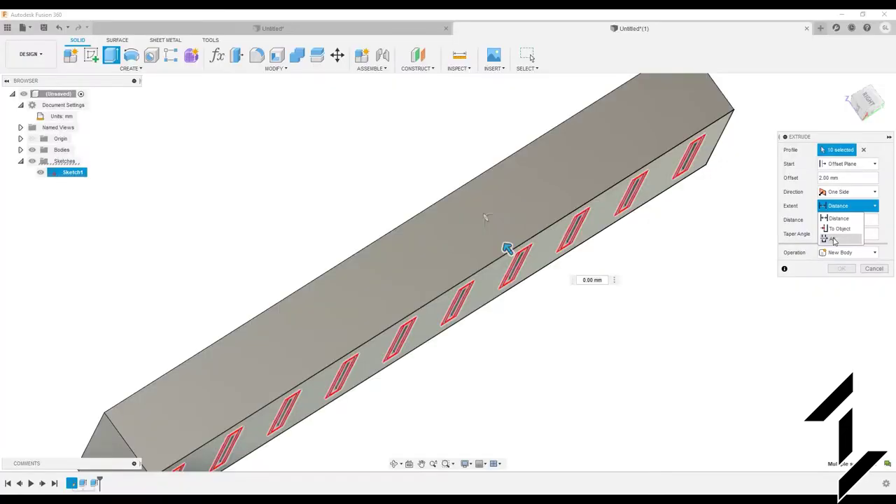
{"action": "mouse_move", "coordinate": [506, 245]}
{"action": "middle_mouse_down", "text": "shift"}
{"action": "mouse_move", "coordinate": [416, 216]}
{"action": "mouse_move", "coordinate": [442, 227]}
{"action": "mouse_move", "coordinate": [495, 224]}
{"action": "mouse_move", "coordinate": [500, 236]}
{"action": "middle_mouse_up", "text": "shift"}
{"action": "scroll", "coordinate": [507, 294], "scroll_direction": "up", "scroll_amount": 3}
{"action": "middle_click_drag", "start_coordinate": [507, 294], "coordinate": [534, 251], "text": "shift"}
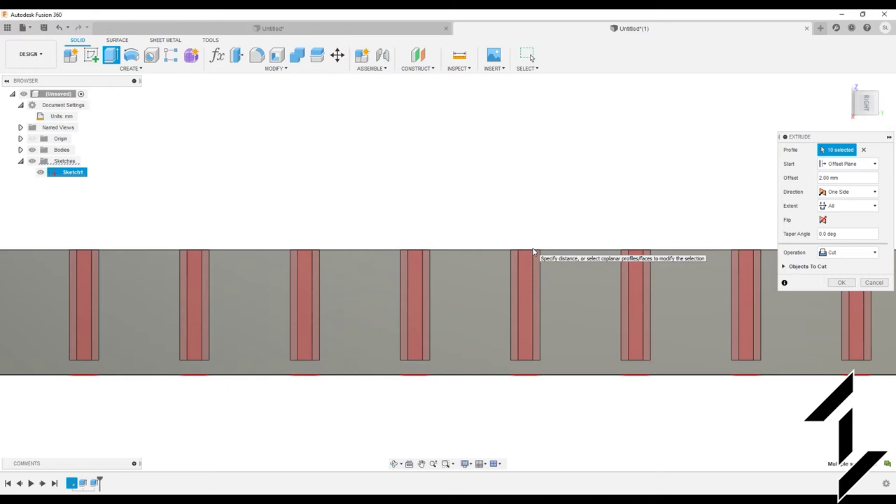
{"action": "key", "text": "Return"}
{"action": "scroll", "coordinate": [579, 262], "scroll_direction": "down", "scroll_amount": 3}
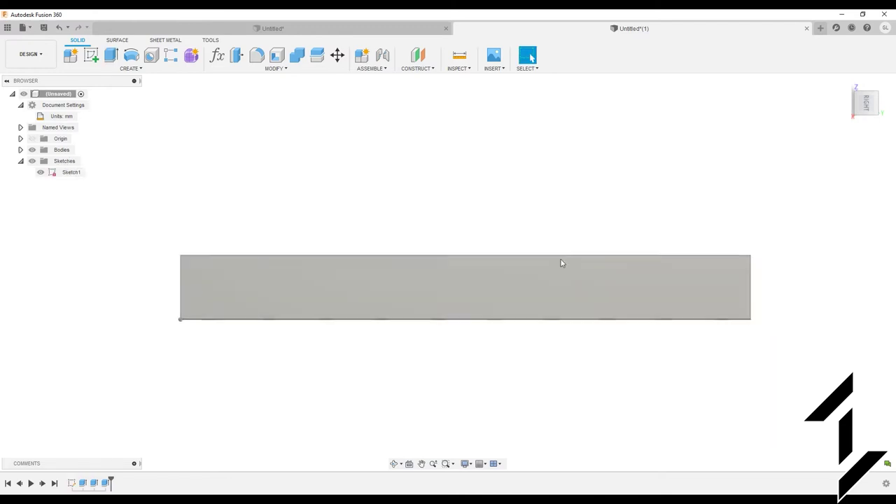
{"action": "middle_click_drag", "start_coordinate": [562, 262], "coordinate": [577, 287], "text": "shift"}
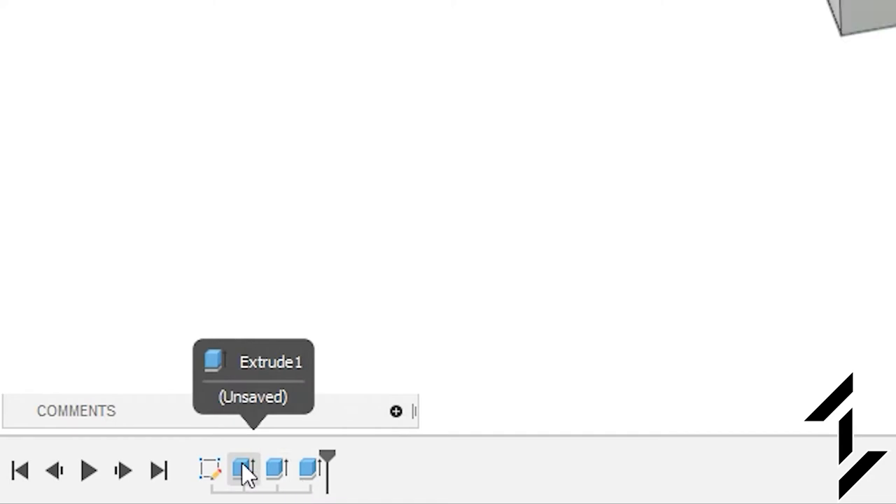
Edit Extrude1 to use a -1 taper angle, then orbit to view the bar's underside.
{"action": "double_click", "coordinate": [246, 473]}
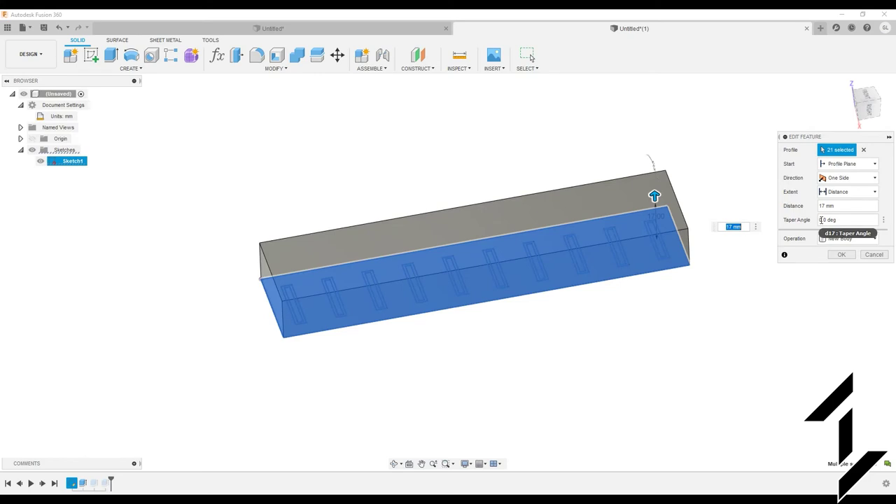
{"action": "double_click", "coordinate": [823, 220]}
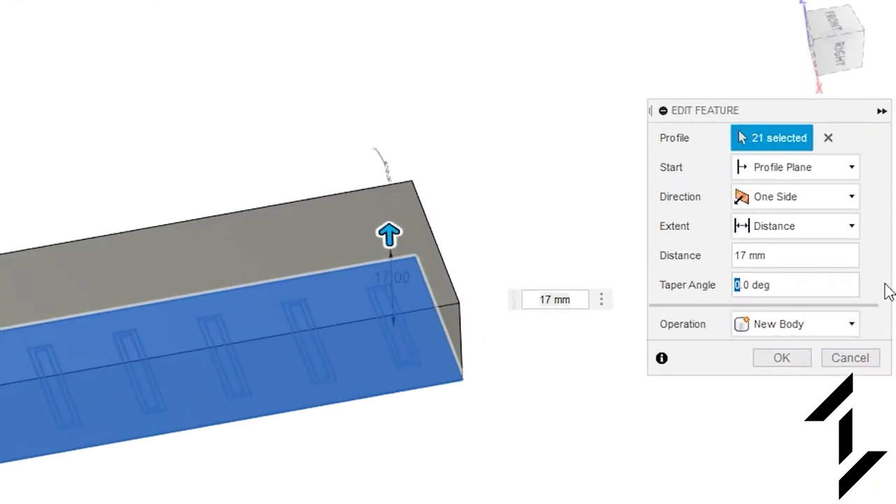
{"action": "type", "text": "-1"}
{"action": "key", "text": "Return"}
{"action": "middle_click_drag", "start_coordinate": [442, 245], "coordinate": [584, 325], "text": "shift"}
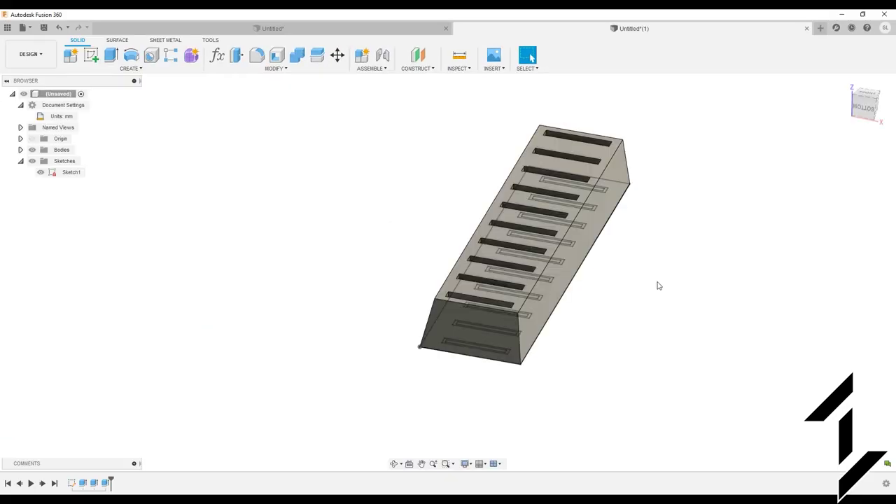
{"action": "middle_click_drag", "start_coordinate": [658, 286], "coordinate": [590, 284], "text": "shift"}
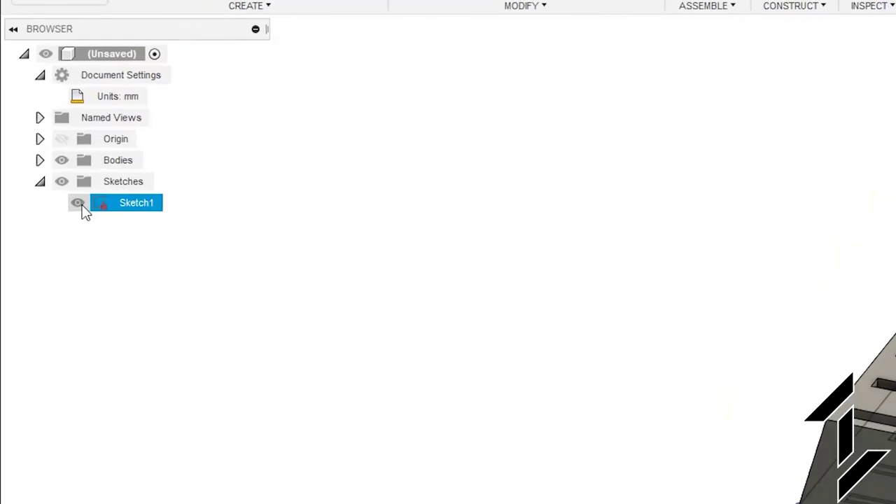
Hide Sketch1, then apply a 1 mm equal-distance chamfer to the top face and four outer edges.
{"action": "left_click", "coordinate": [116, 231]}
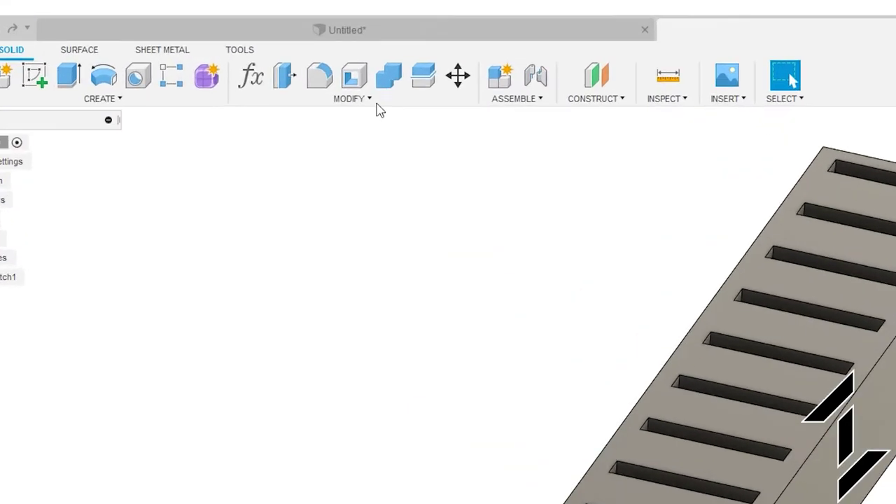
{"action": "left_click", "coordinate": [276, 68]}
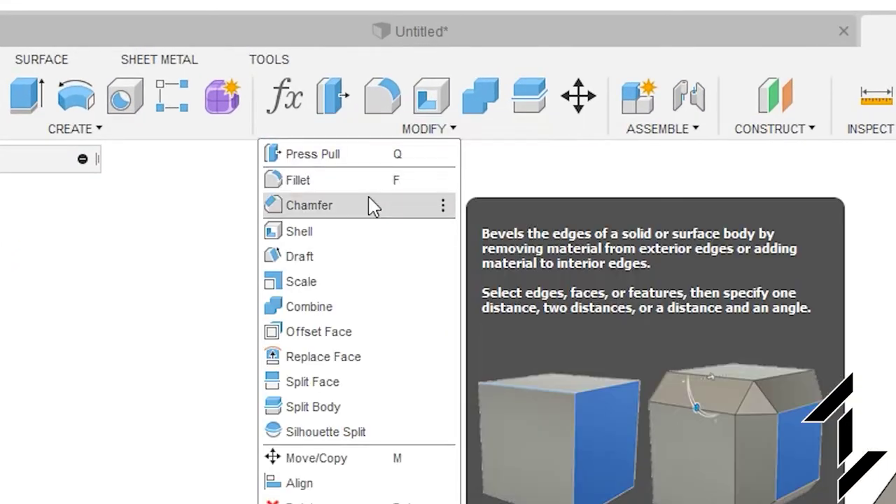
{"action": "left_click", "coordinate": [370, 204]}
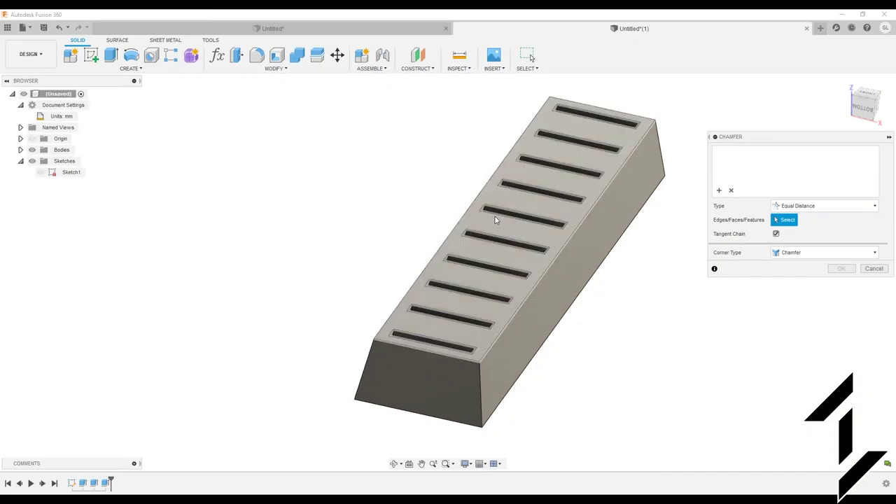
{"action": "left_click", "coordinate": [516, 231]}
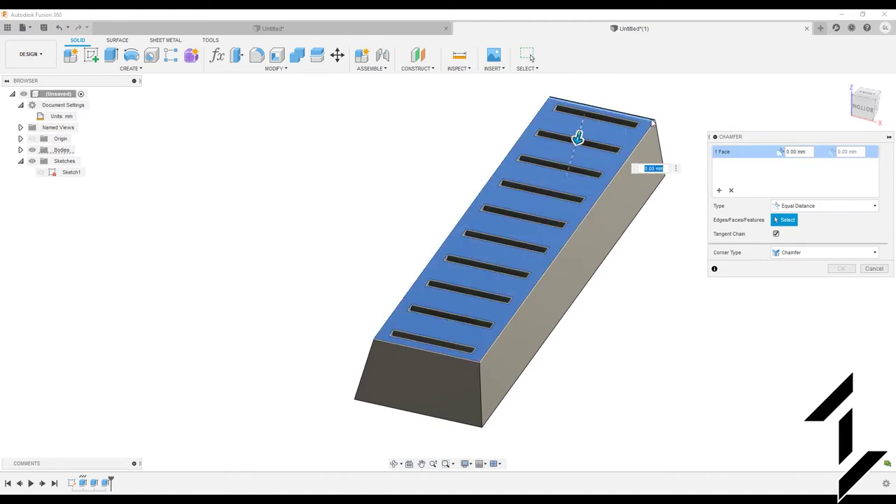
{"action": "left_click", "coordinate": [481, 390]}
{"action": "left_click", "coordinate": [661, 153]}
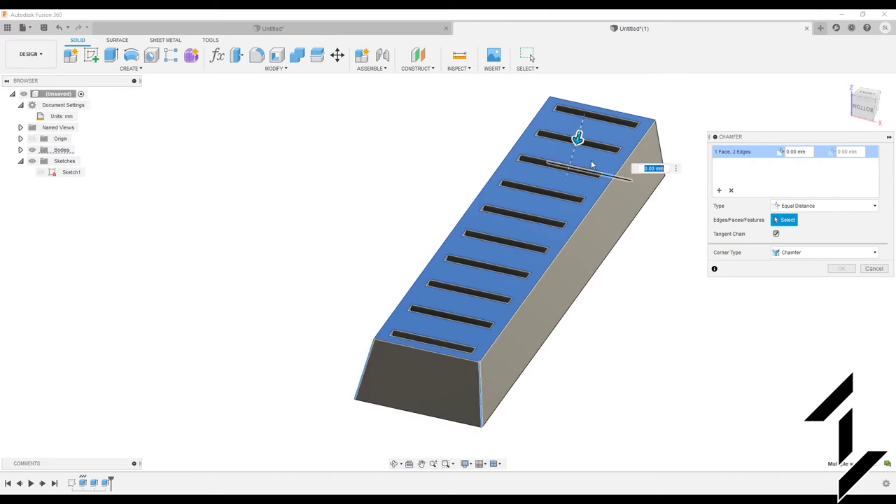
{"action": "left_click", "coordinate": [664, 175]}
{"action": "middle_click_drag", "start_coordinate": [664, 175], "coordinate": [651, 318], "text": "shift"}
{"action": "left_click", "coordinate": [651, 317]}
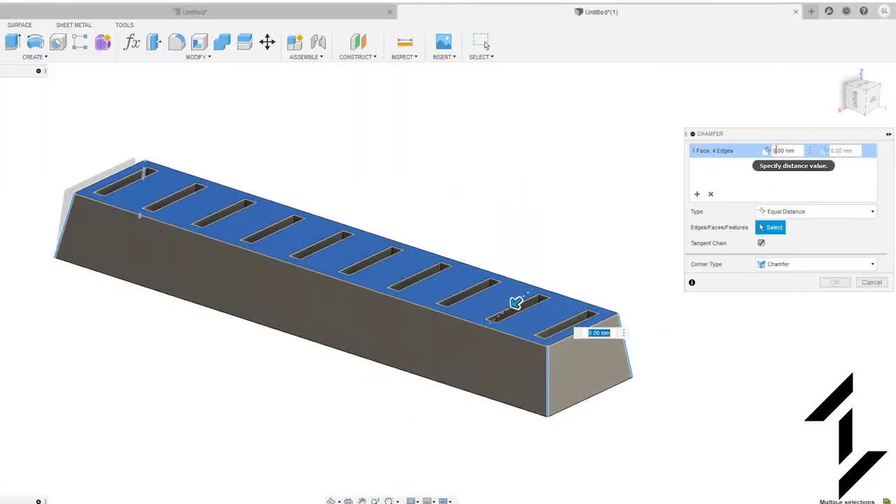
{"action": "left_click", "coordinate": [787, 151]}
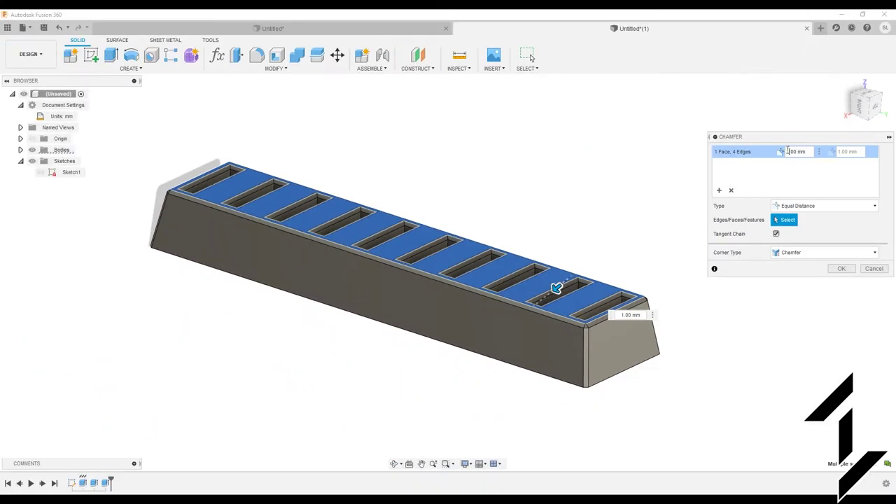
{"action": "key", "text": "Return"}
{"action": "middle_click_drag", "start_coordinate": [774, 159], "coordinate": [415, 213], "text": "shift"}
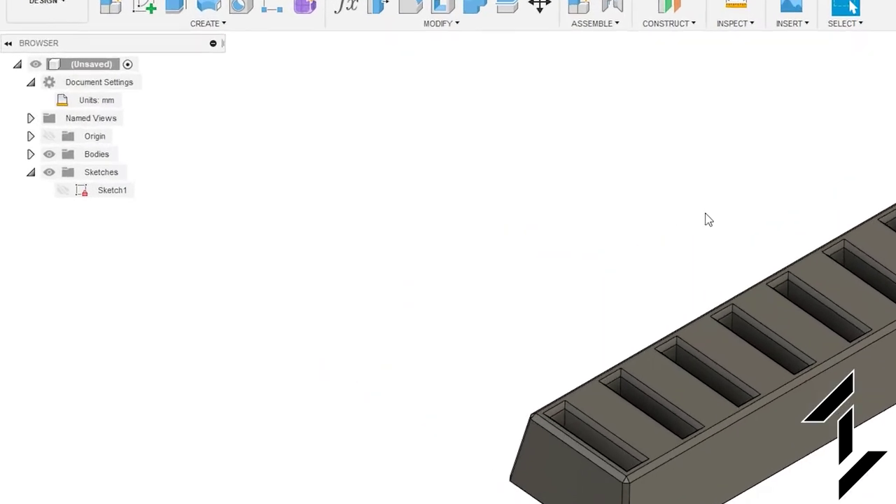
Export Body1 from the Bodies folder as an STL, keeping Binary format and High refinement.
{"action": "left_click", "coordinate": [48, 162]}
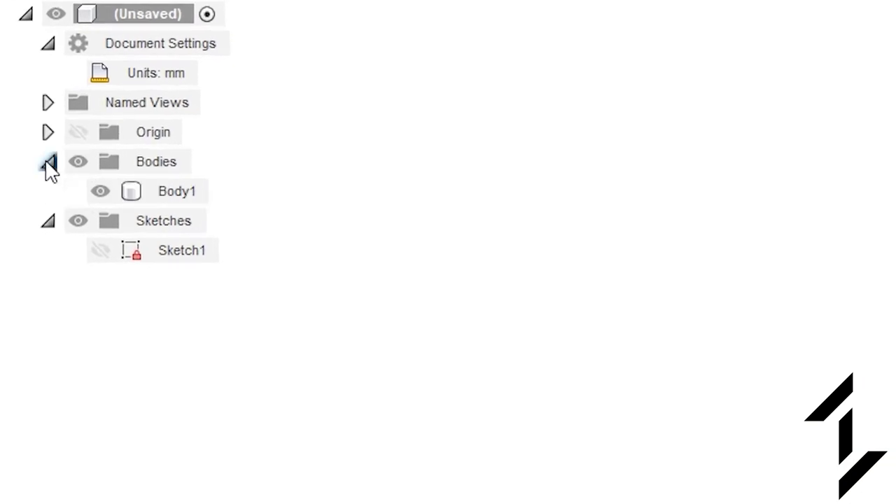
{"action": "right_click", "coordinate": [179, 198]}
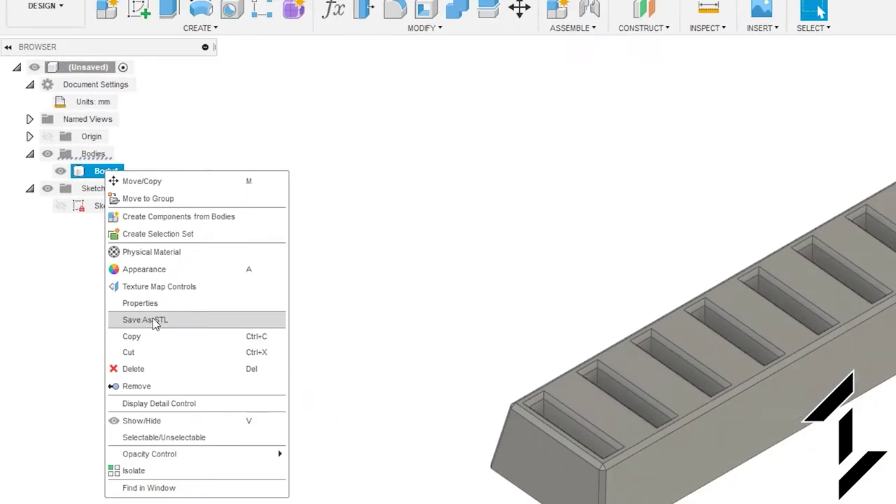
{"action": "left_click", "coordinate": [262, 446]}
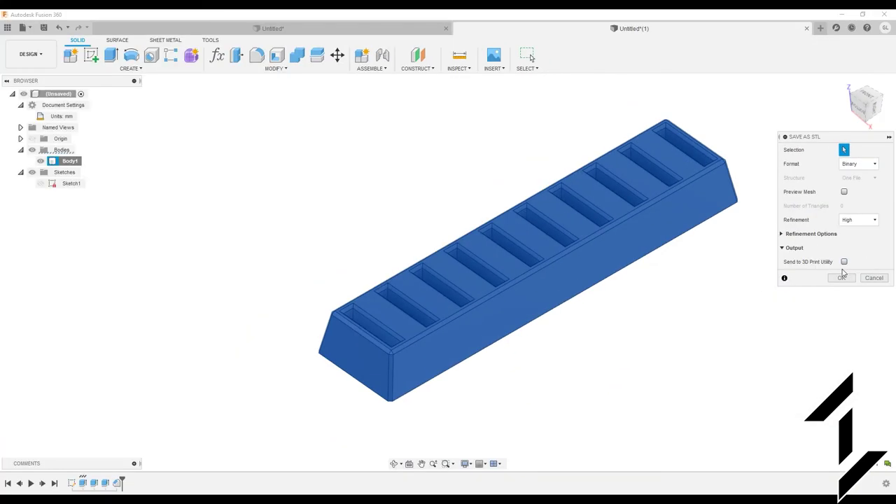
{"action": "left_click", "coordinate": [764, 411]}
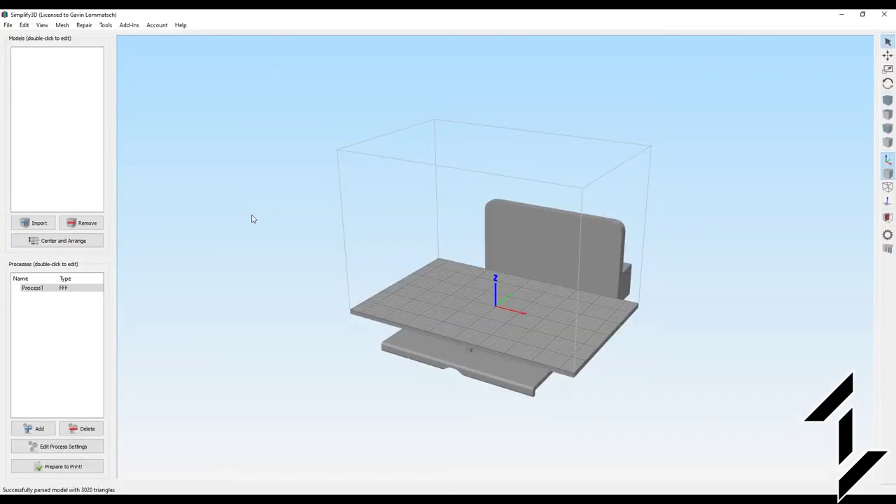
Tilt the Simplify3D build-plate view and scrub through the sliced layer preview.
{"action": "scroll", "coordinate": [481, 360], "scroll_direction": "up", "scroll_amount": 3}
{"action": "scroll", "coordinate": [477, 360], "scroll_direction": "down", "scroll_amount": 3}
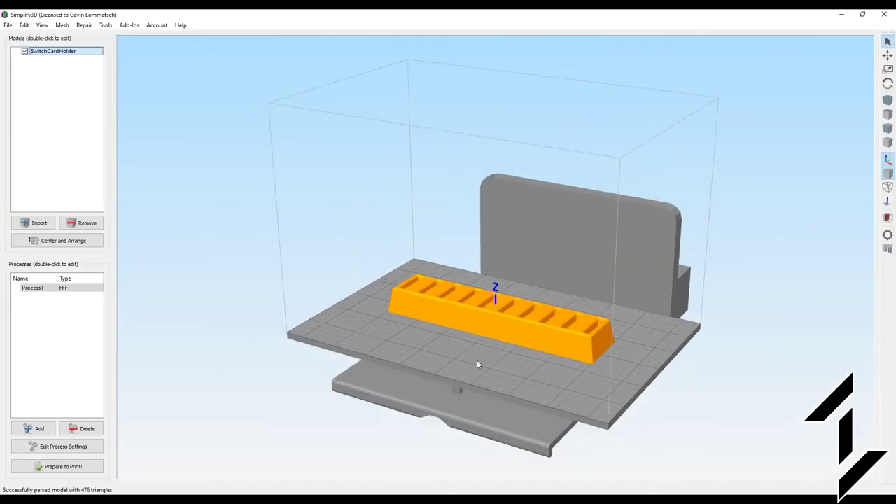
{"action": "scroll", "coordinate": [472, 324], "scroll_direction": "up", "scroll_amount": 2}
{"action": "left_click_drag", "start_coordinate": [471, 329], "coordinate": [287, 365]}
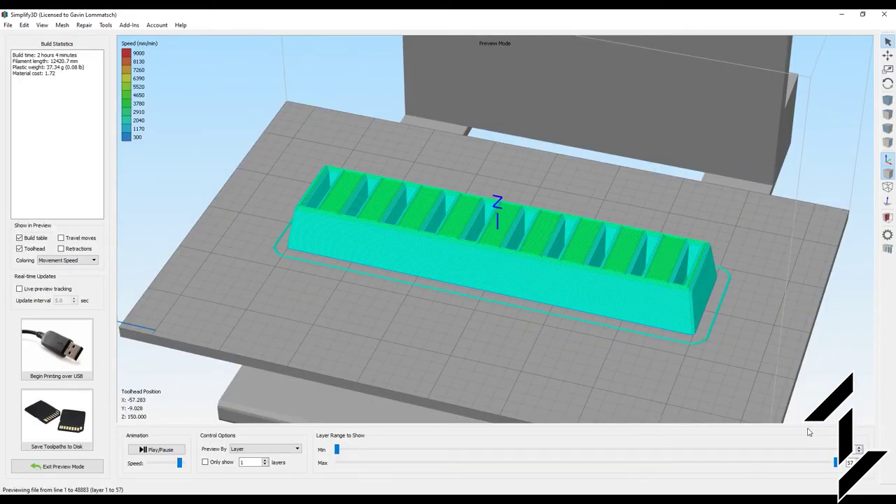
{"action": "mouse_move", "coordinate": [836, 462]}
{"action": "left_mouse_down"}
{"action": "mouse_move", "coordinate": [440, 462]}
{"action": "mouse_move", "coordinate": [835, 462]}
{"action": "left_mouse_up"}
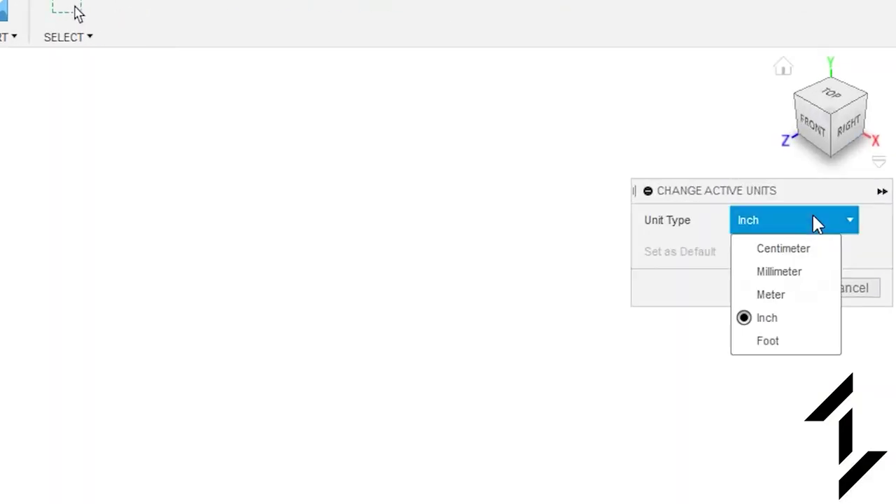
Switch the active units to millimetres and start a sketch on the front plane.
{"action": "left_click", "coordinate": [805, 272]}
{"action": "left_click", "coordinate": [798, 288]}
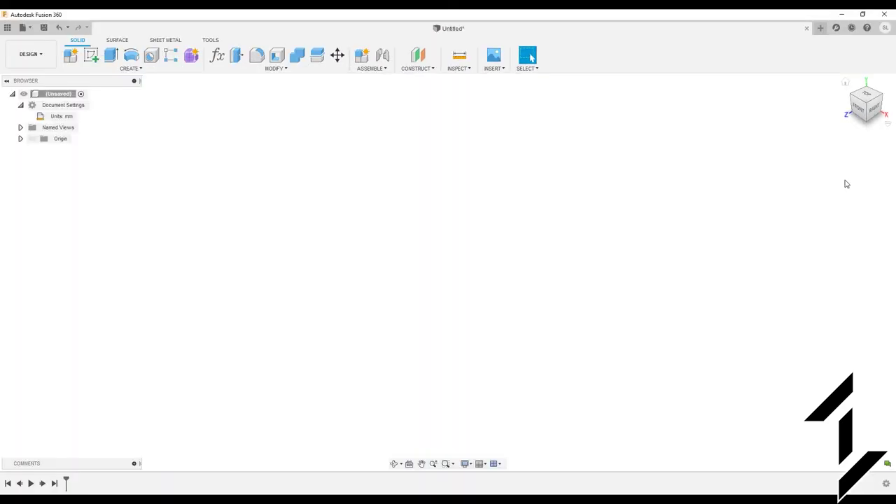
{"action": "left_click", "coordinate": [91, 55]}
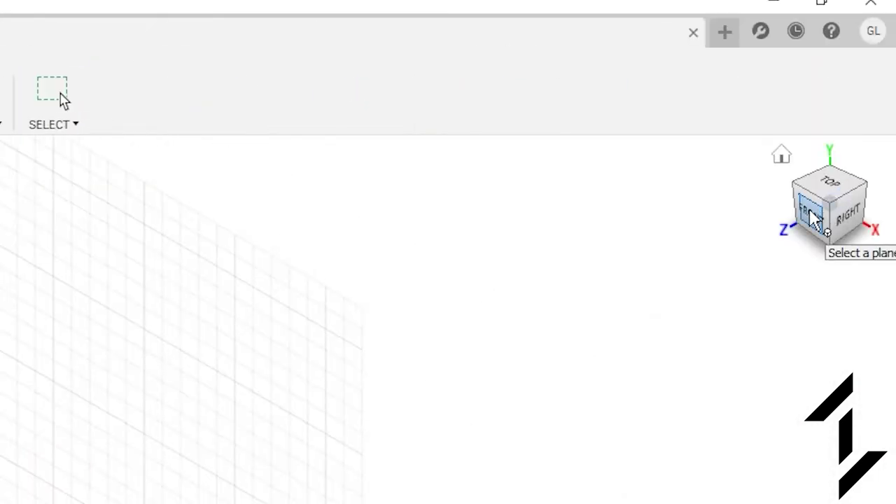
{"action": "left_click", "coordinate": [814, 219]}
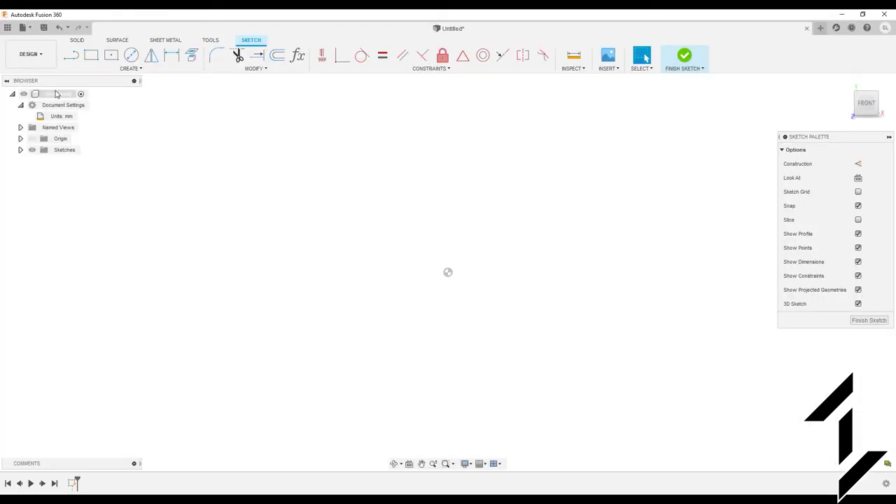
Draw a two-point rectangle from the origin toward the upper right.
{"action": "left_click", "coordinate": [91, 55]}
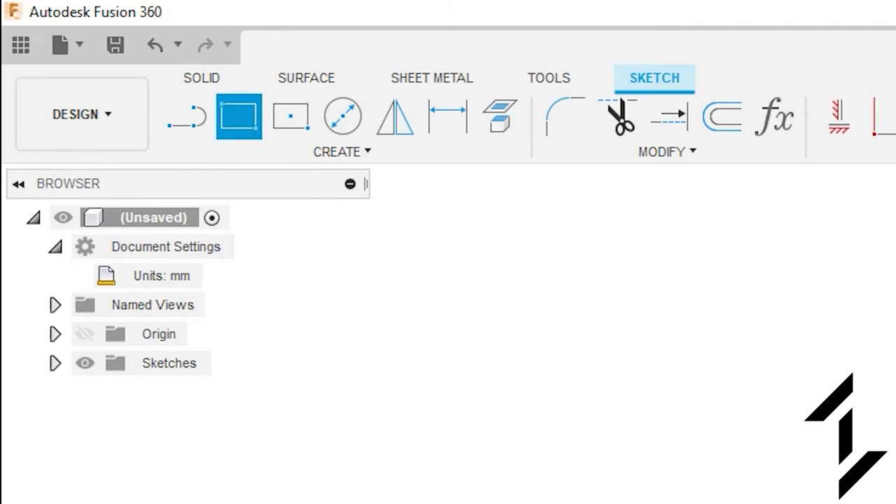
{"action": "left_click", "coordinate": [448, 272]}
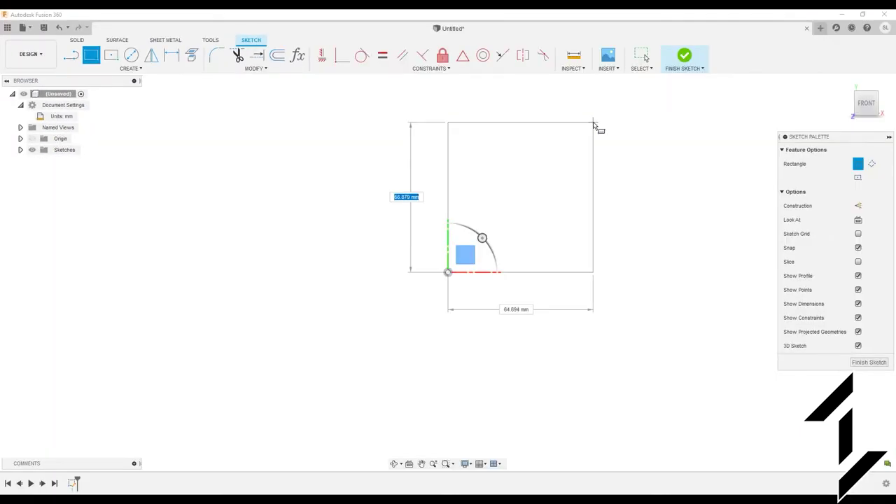
{"action": "left_click", "coordinate": [593, 123]}
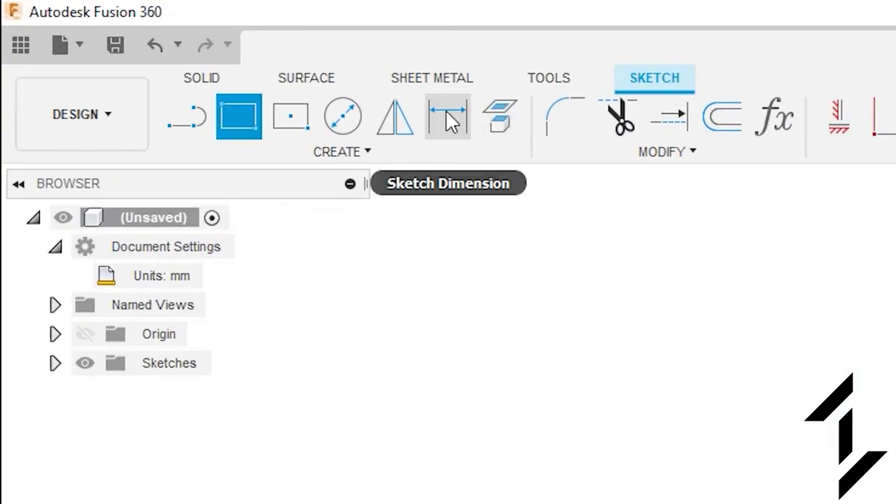
Dimension the rectangle's bottom edge to 56 mm and its right edge to 69 mm.
{"action": "left_click", "coordinate": [172, 56]}
{"action": "left_click", "coordinate": [526, 272]}
{"action": "left_click", "coordinate": [449, 331]}
{"action": "type", "text": "56"}
{"action": "key", "text": "Return"}
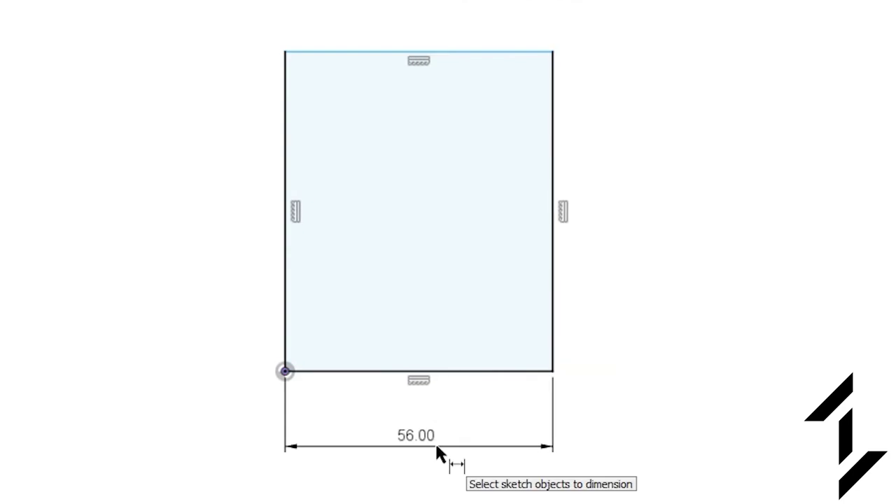
{"action": "left_click", "coordinate": [555, 311]}
{"action": "left_click", "coordinate": [651, 218]}
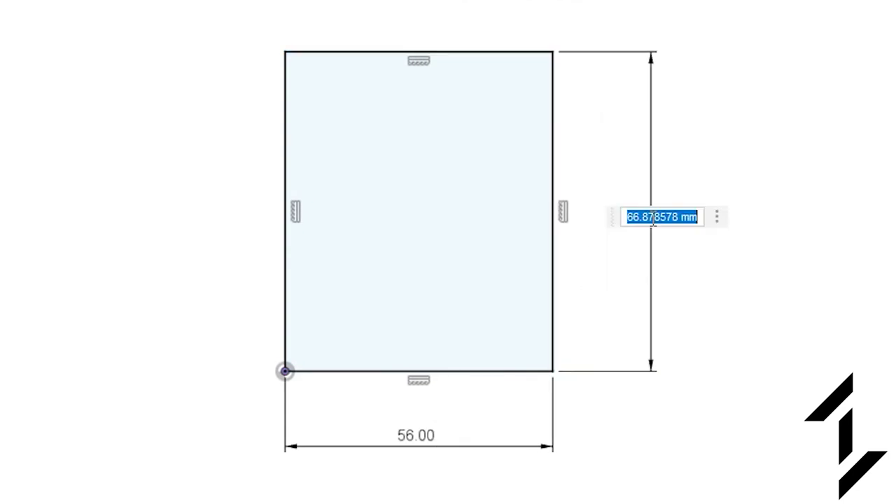
{"action": "type", "text": "6"}
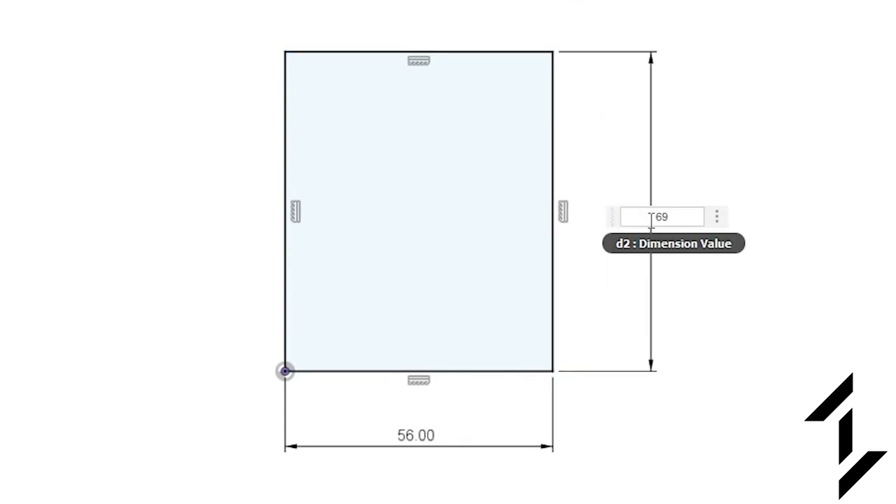
{"action": "type", "text": "9"}
{"action": "key", "text": "Return"}
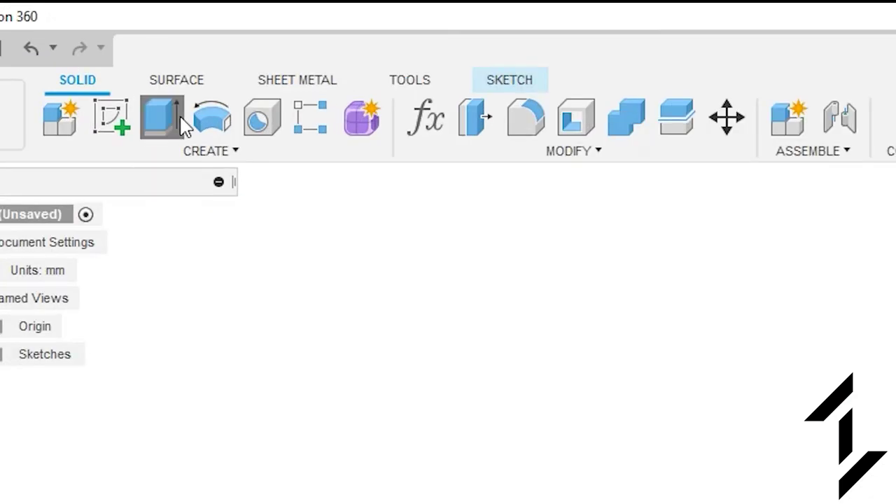
{"action": "left_click", "coordinate": [180, 119]}
Extrude the rectangle 15.5 mm with a -1.85° taper angle.
{"action": "type", "text": "15.5)"}
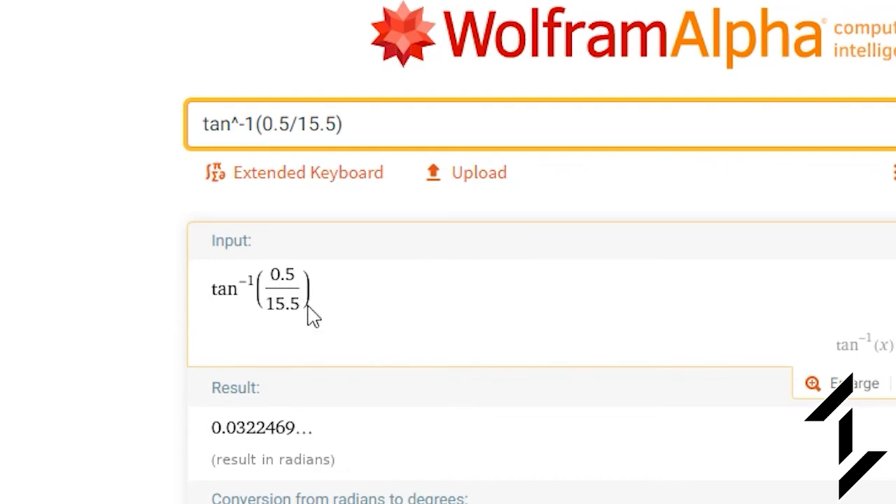
{"action": "scroll", "coordinate": [210, 445], "scroll_direction": "down", "scroll_amount": 2}
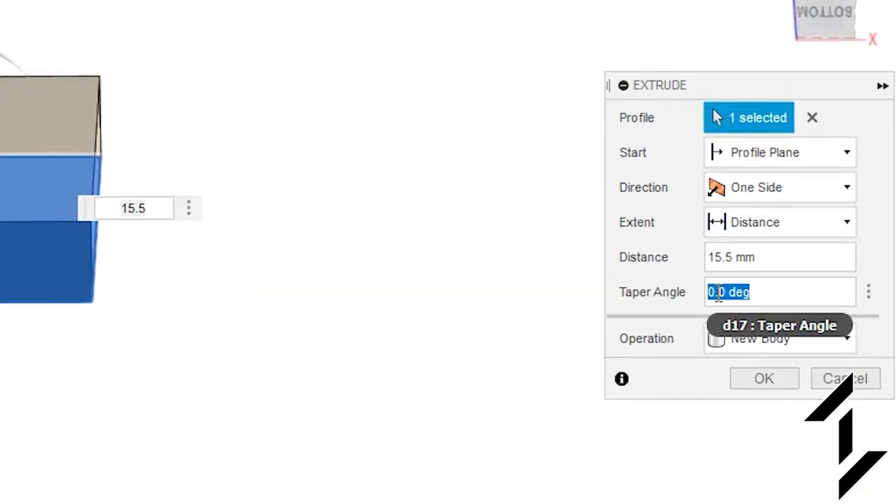
{"action": "type", "text": "-1.85"}
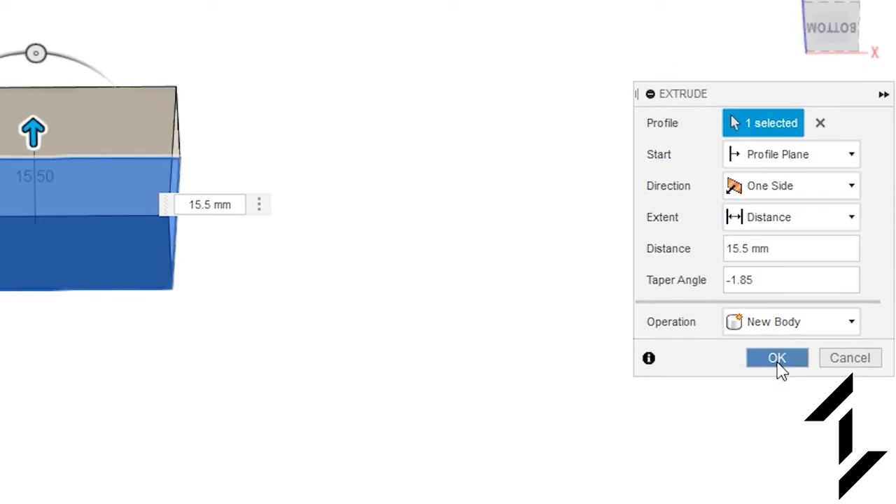
{"action": "left_click", "coordinate": [780, 364]}
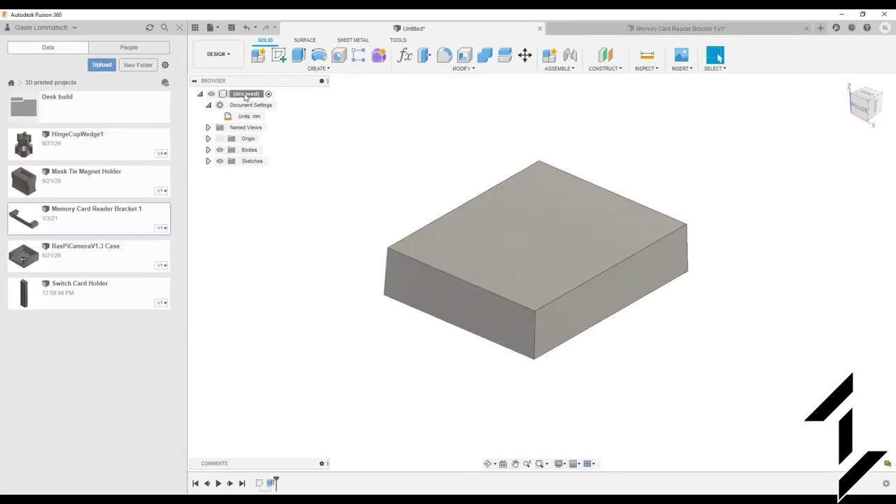
{"action": "right_click", "coordinate": [247, 97]}
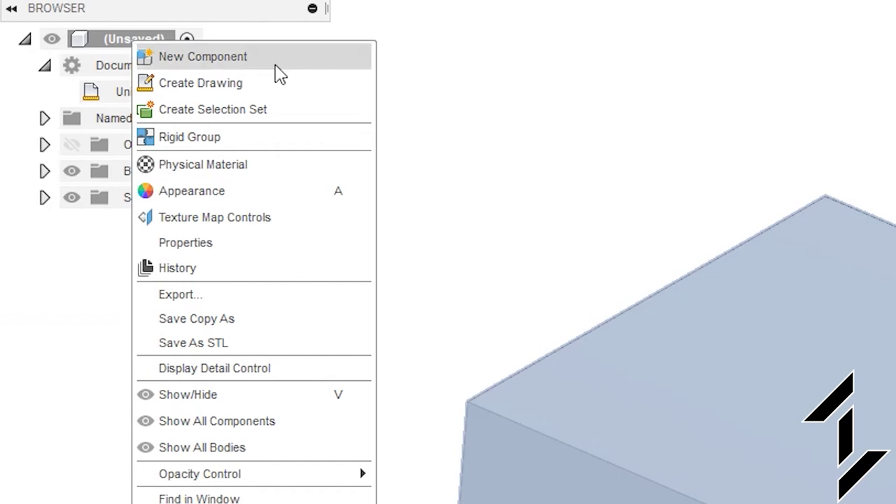
Create a component named Bracket, face the view to the front, and start a sketch on the front face.
{"action": "left_click", "coordinate": [210, 58]}
{"action": "type", "text": "Bracket"}
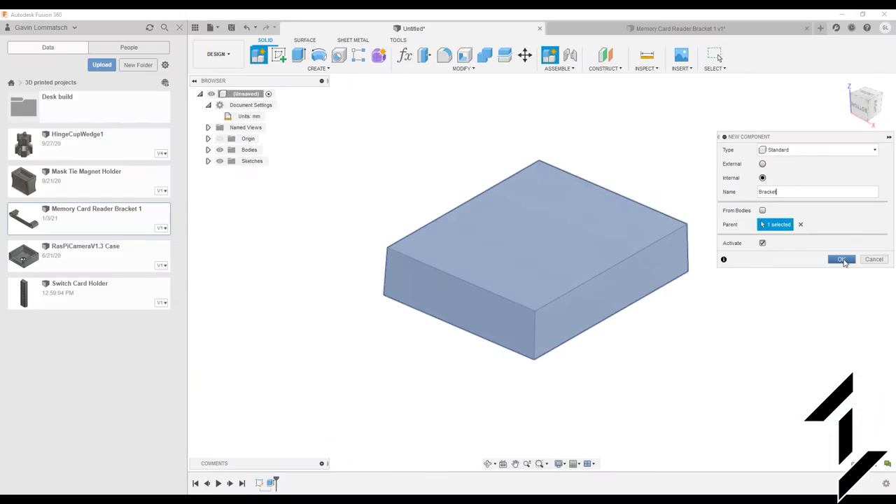
{"action": "left_click", "coordinate": [738, 413]}
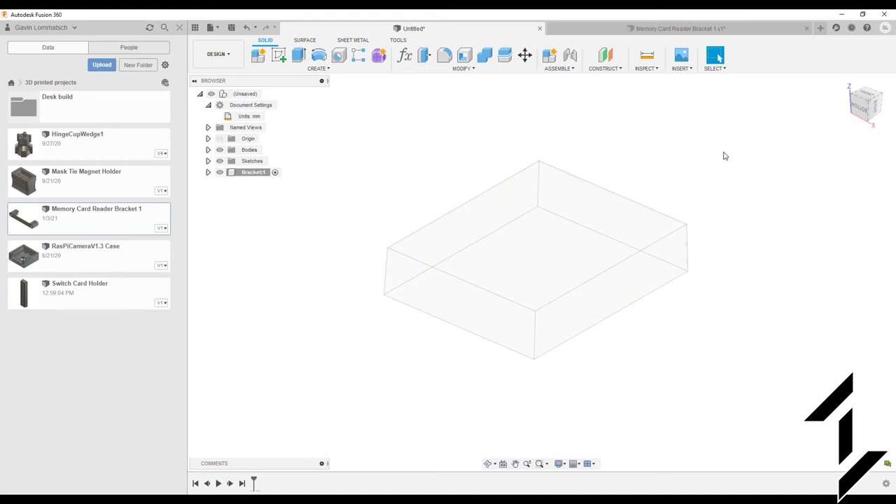
{"action": "left_click", "coordinate": [868, 96]}
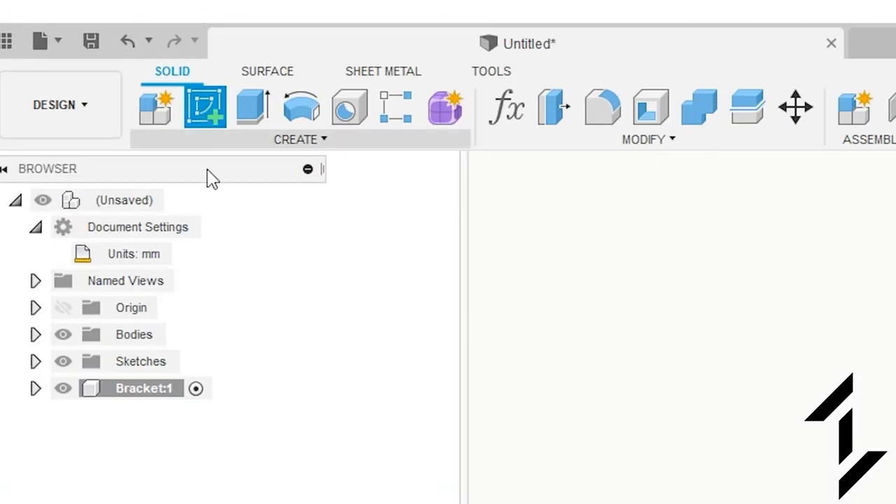
{"action": "left_click", "coordinate": [420, 334]}
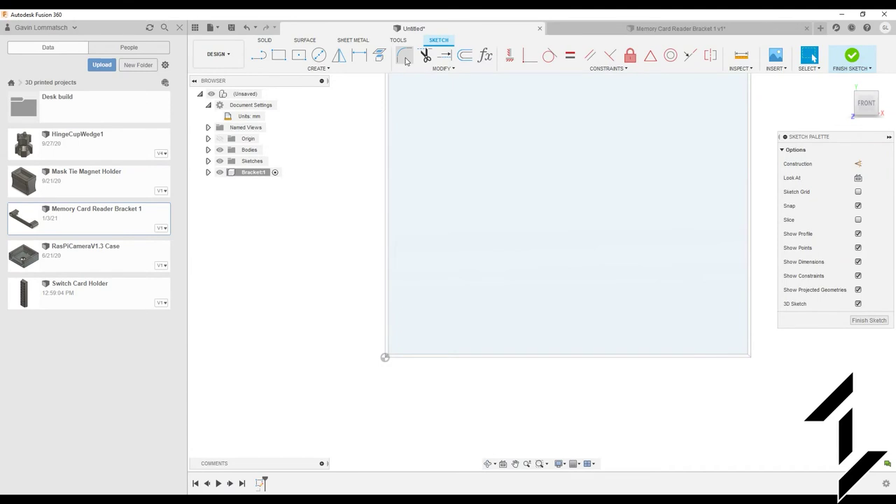
Draw a rectangle across the box front, 2 mm below the box and 10 mm tall.
{"action": "key", "text": "r"}
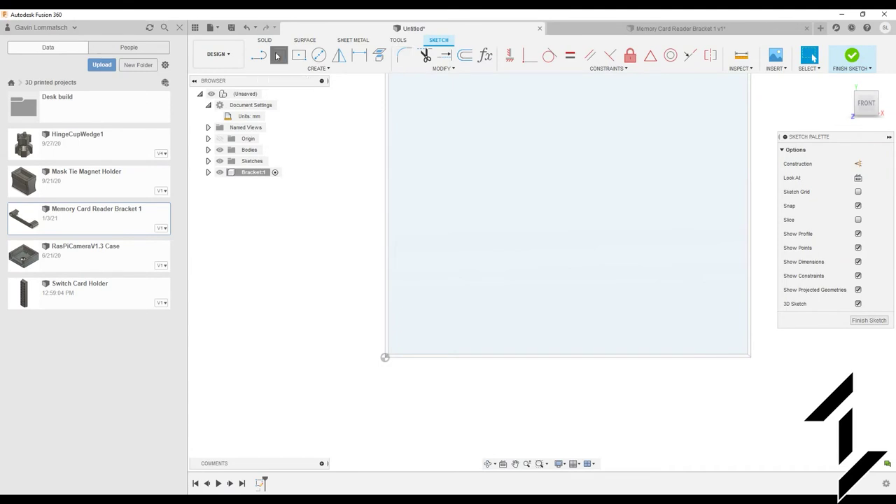
{"action": "left_click", "coordinate": [332, 383]}
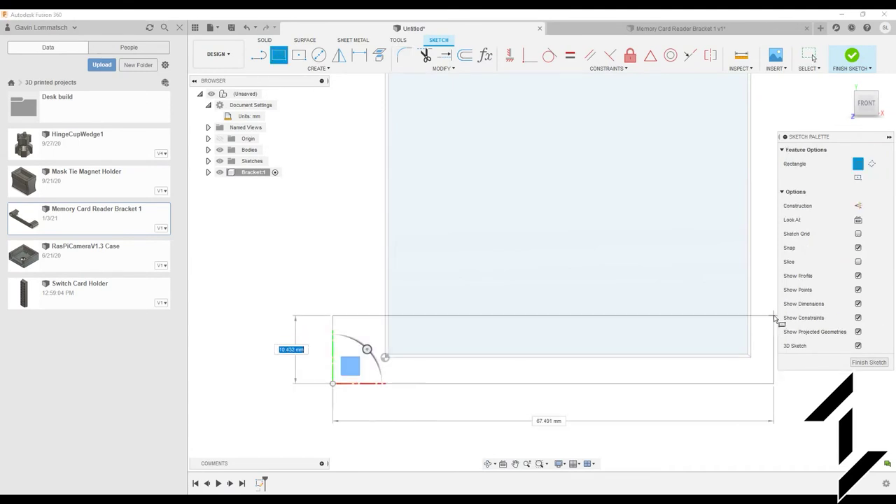
{"action": "left_click", "coordinate": [776, 320]}
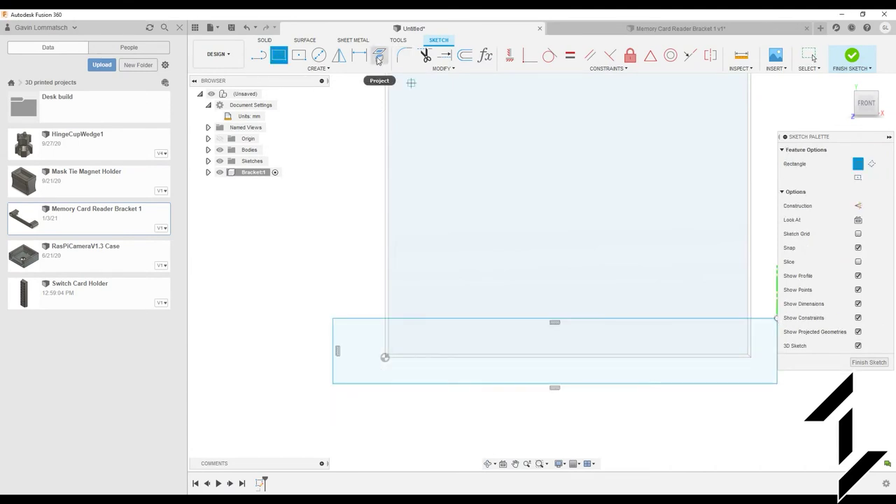
{"action": "key", "text": "d"}
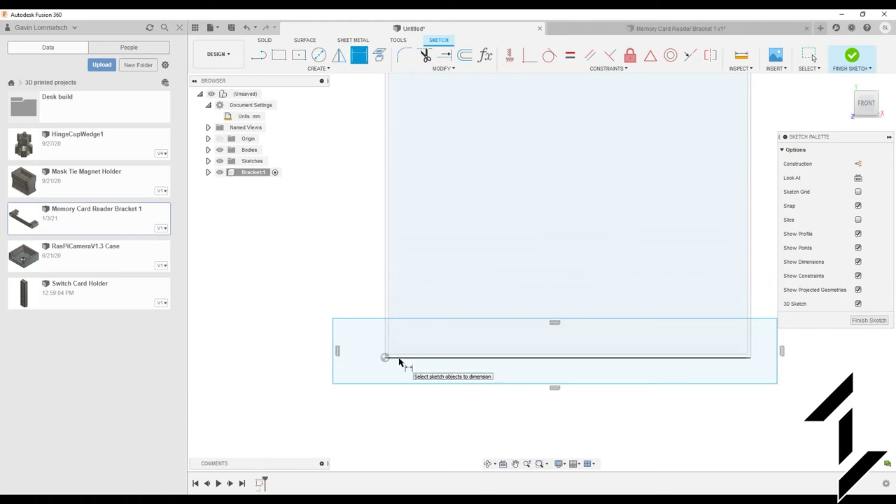
{"action": "left_click", "coordinate": [399, 358]}
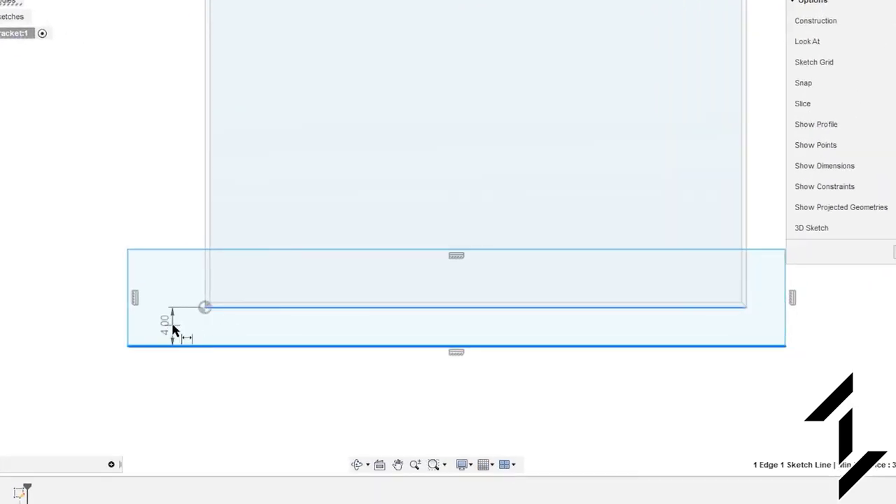
{"action": "left_click", "coordinate": [174, 329]}
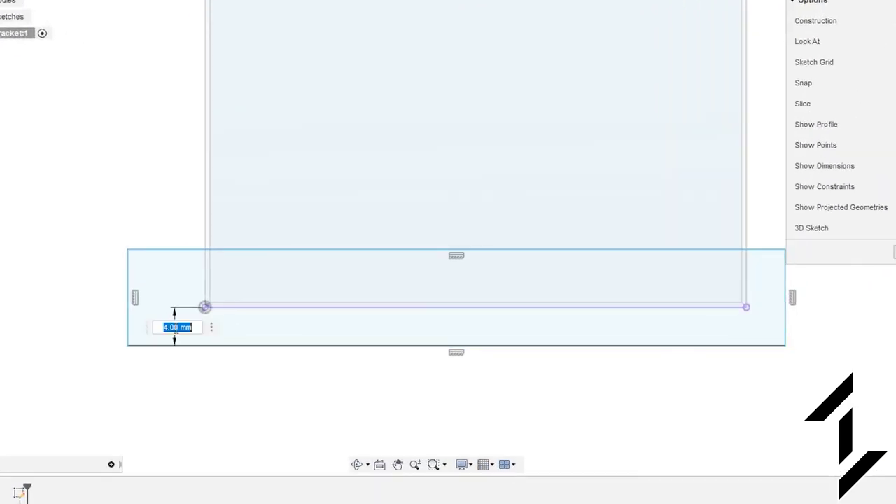
{"action": "key", "text": "Return"}
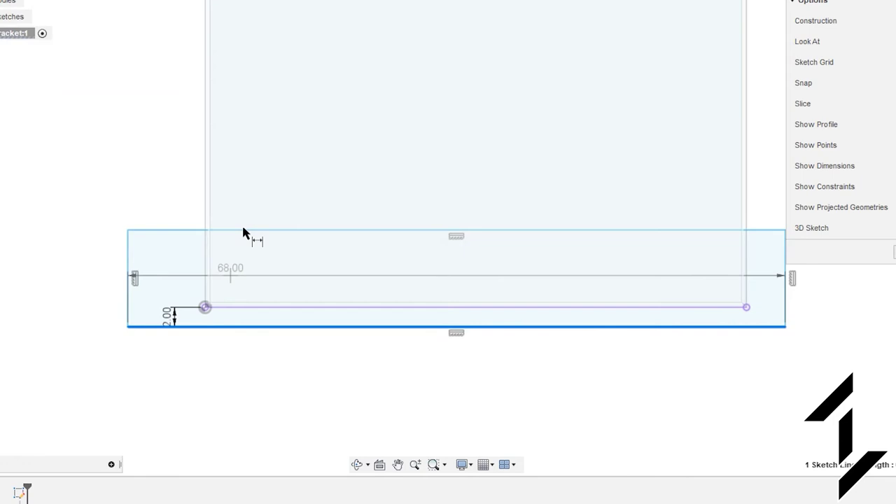
{"action": "left_click", "coordinate": [243, 231]}
{"action": "left_click", "coordinate": [243, 230]}
{"action": "left_click", "coordinate": [25, 276]}
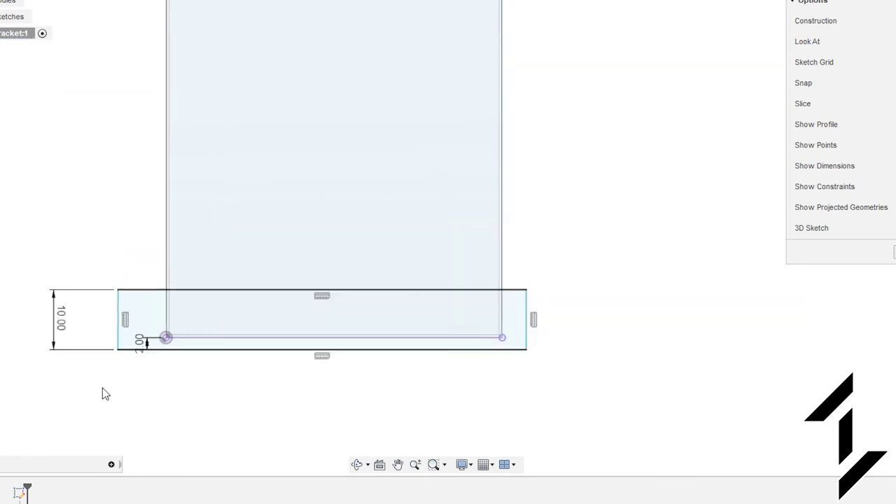
Set the rectangle's left and right overhangs past the box to 10 mm each.
{"action": "scroll", "coordinate": [171, 399], "scroll_direction": "up", "scroll_amount": 5}
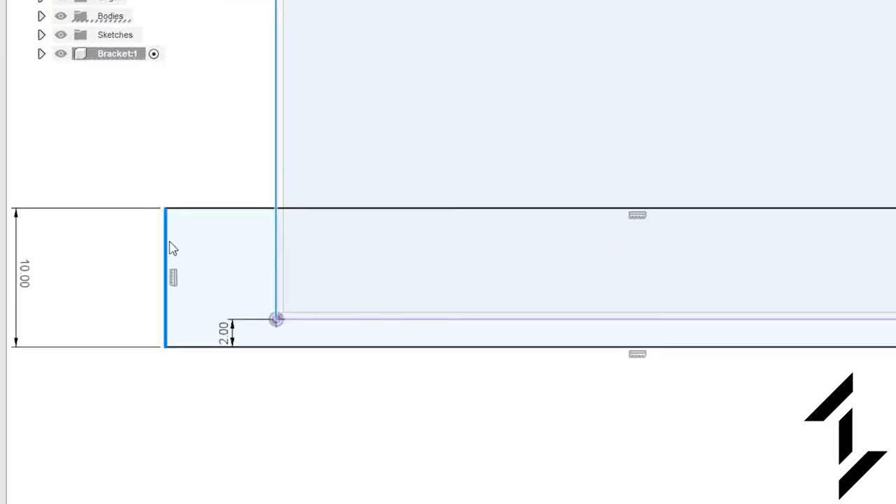
{"action": "left_click", "coordinate": [173, 250]}
{"action": "left_click", "coordinate": [209, 163]}
{"action": "type", "text": "10"}
{"action": "key", "text": "Return"}
{"action": "scroll", "coordinate": [100, 162], "scroll_direction": "down", "scroll_amount": 5}
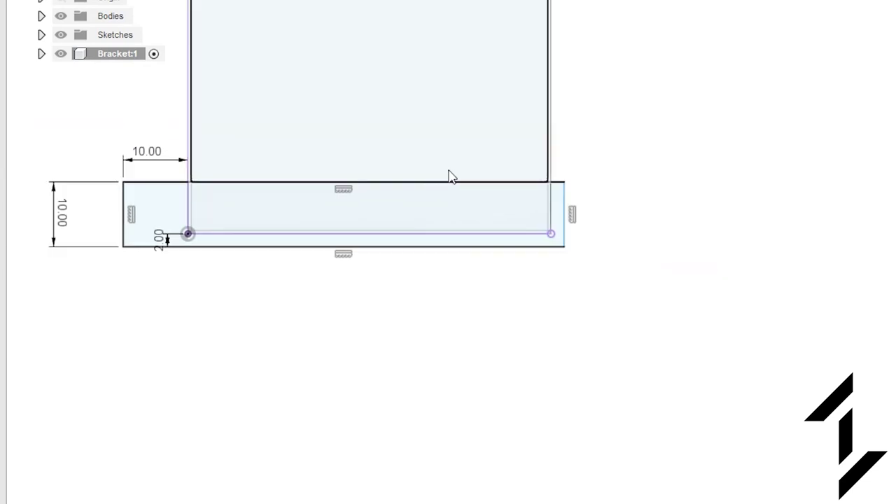
{"action": "scroll", "coordinate": [521, 176], "scroll_direction": "up", "scroll_amount": 3}
{"action": "left_click", "coordinate": [562, 130]}
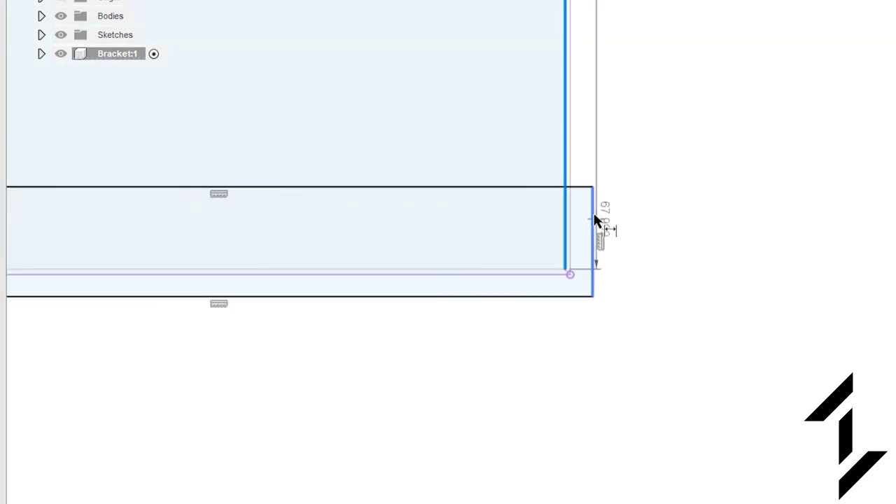
{"action": "left_click", "coordinate": [595, 219]}
{"action": "left_click", "coordinate": [604, 139]}
{"action": "type", "text": "10"}
{"action": "key", "text": "Return"}
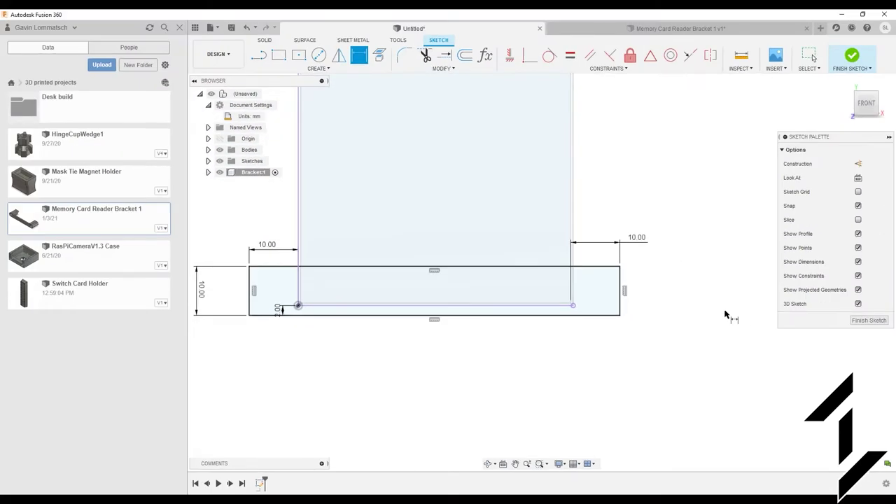
{"action": "scroll", "coordinate": [348, 294], "scroll_direction": "up", "scroll_amount": 1}
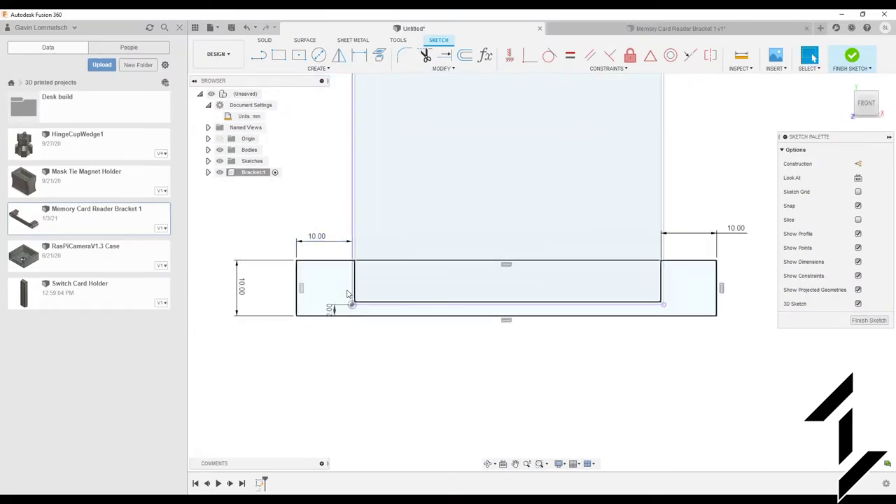
{"action": "key", "text": "l"}
{"action": "left_click", "coordinate": [329, 293]}
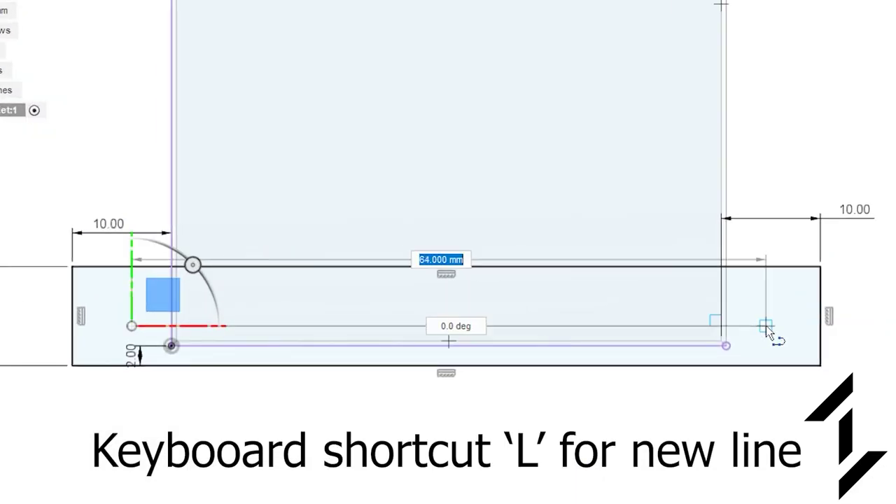
Draw a line across the strip 3 mm above its bottom edge.
{"action": "left_click", "coordinate": [757, 326]}
{"action": "key", "text": "Escape"}
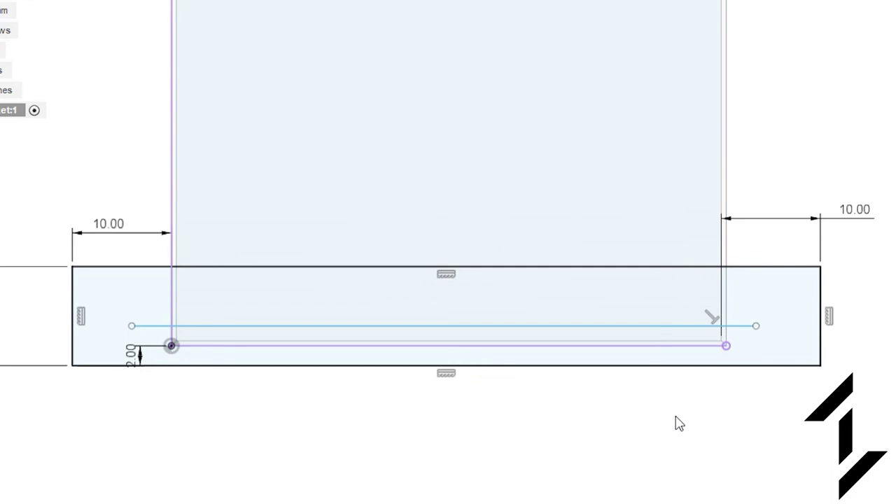
{"action": "left_click", "coordinate": [422, 364]}
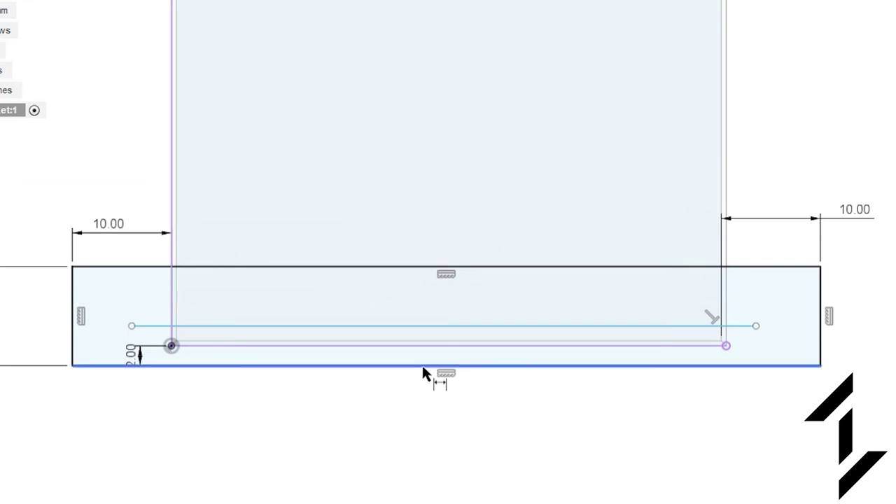
{"action": "left_click", "coordinate": [421, 326]}
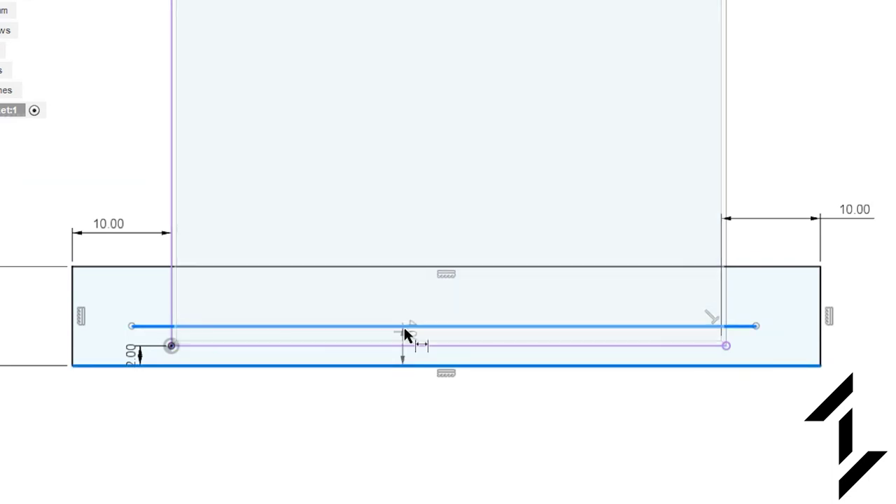
{"action": "left_click", "coordinate": [408, 298]}
{"action": "type", "text": "3"}
{"action": "key", "text": "Return"}
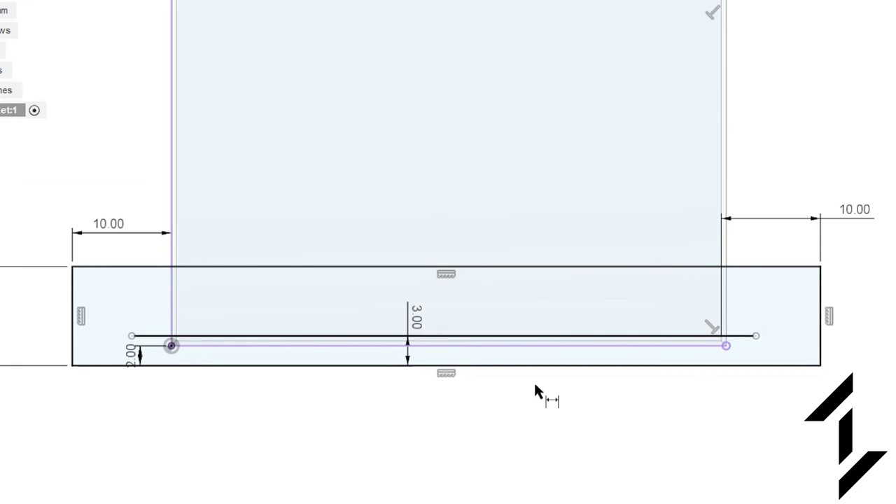
Move the line onto the slot's left end and inset it 14 mm from the base's left edge.
{"action": "key", "text": "m"}
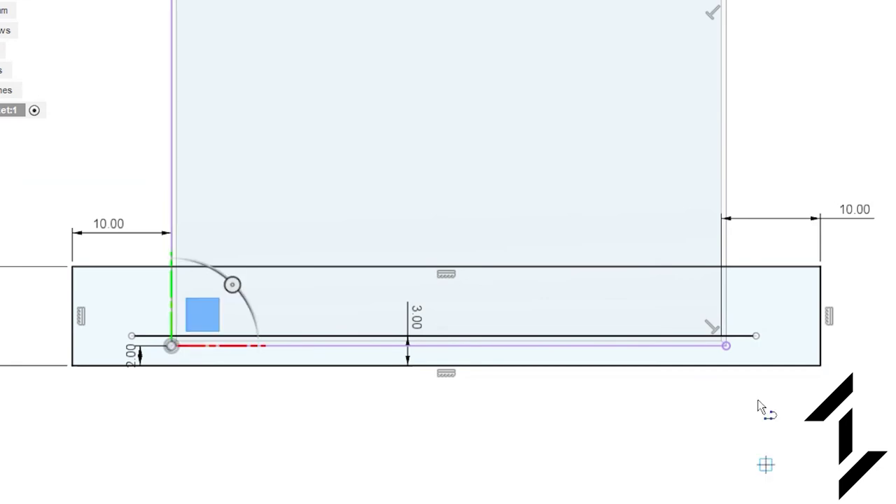
{"action": "left_click", "coordinate": [757, 337]}
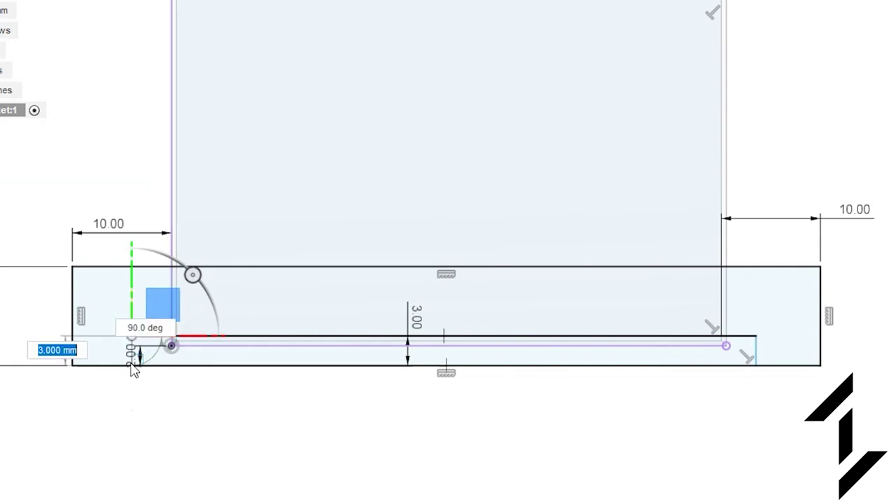
{"action": "left_click", "coordinate": [132, 337]}
{"action": "key", "text": "Return"}
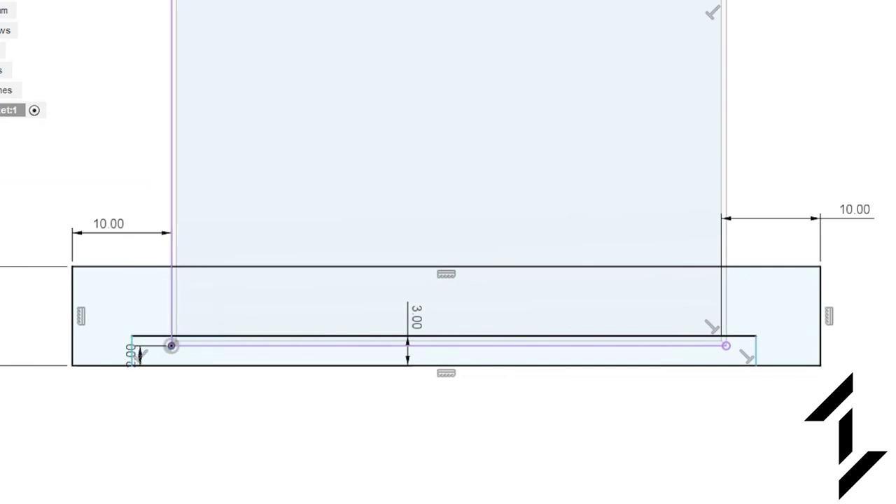
{"action": "left_click", "coordinate": [132, 353]}
{"action": "left_click", "coordinate": [74, 351]}
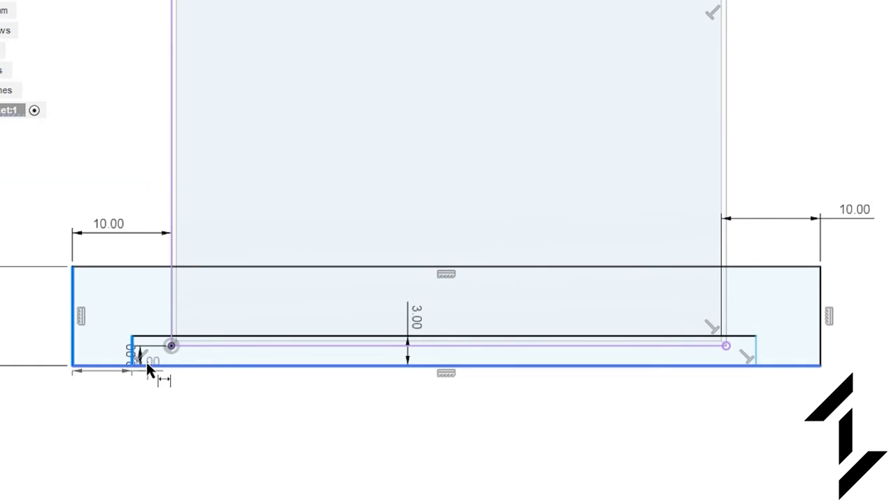
{"action": "left_click", "coordinate": [105, 426]}
{"action": "type", "text": "14"}
{"action": "key", "text": "Return"}
{"action": "key", "text": "Escape"}
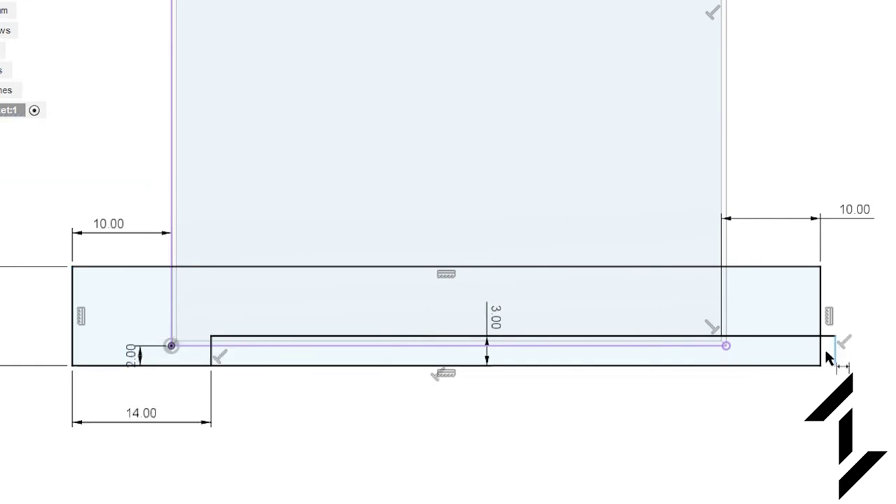
Pull in the slot's right edge and inset it 14 mm from the base's right edge.
{"action": "left_click_drag", "start_coordinate": [830, 355], "coordinate": [660, 355]}
{"action": "key", "text": "s"}
{"action": "key", "text": "d"}
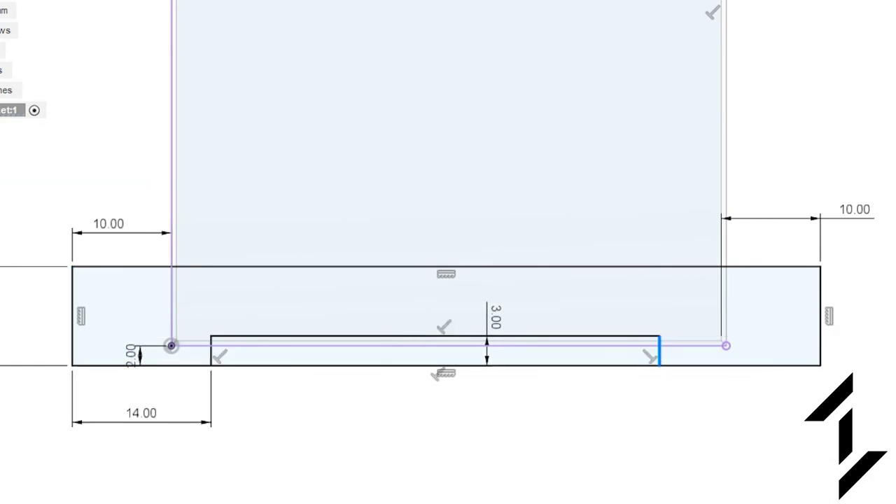
{"action": "left_click", "coordinate": [660, 353]}
{"action": "left_click", "coordinate": [821, 356]}
{"action": "left_click", "coordinate": [756, 398]}
{"action": "type", "text": "14"}
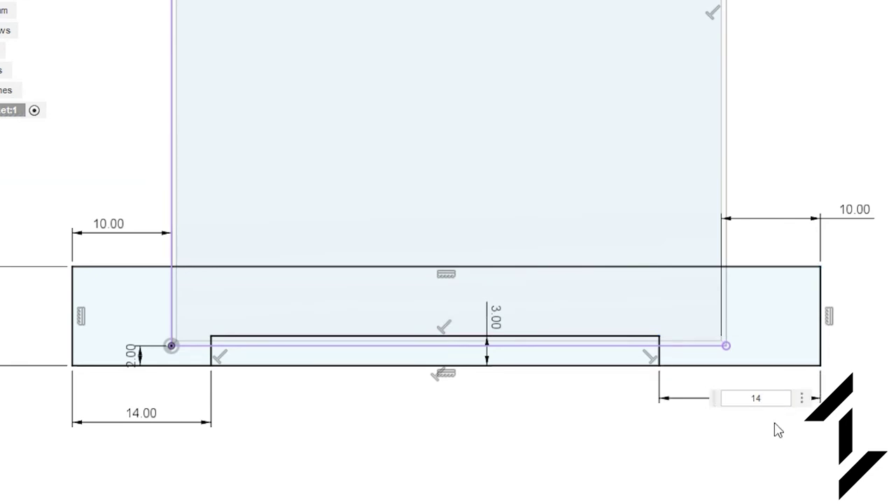
{"action": "key", "text": "Return"}
Add 3-tangent circles at the base's left and right ends.
{"action": "left_click", "coordinate": [261, 105]}
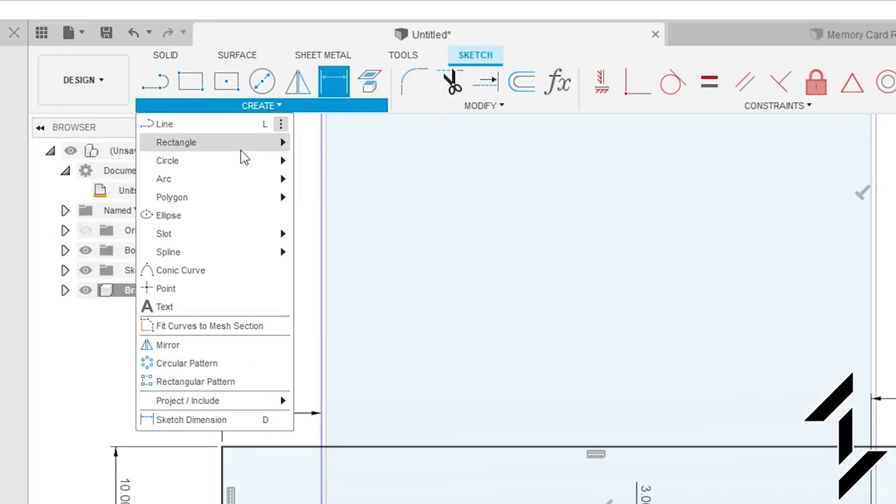
{"action": "mouse_move", "coordinate": [240, 162]}
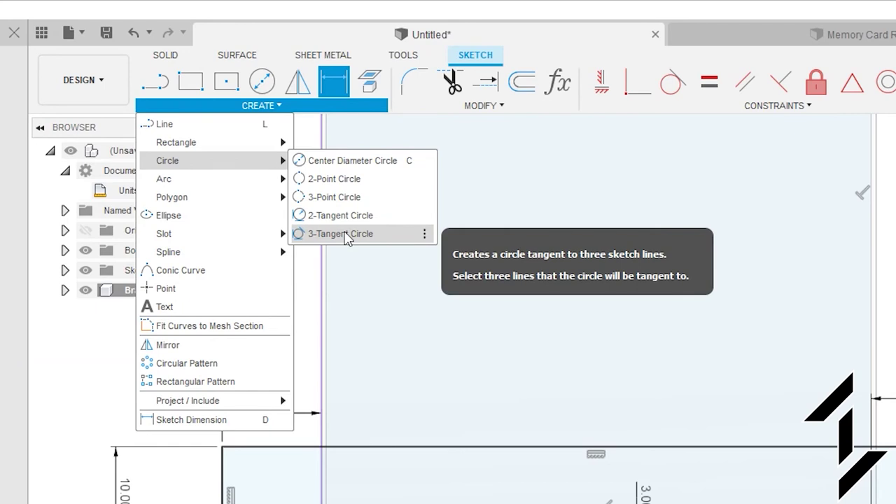
{"action": "left_click", "coordinate": [344, 234]}
{"action": "left_click", "coordinate": [152, 267]}
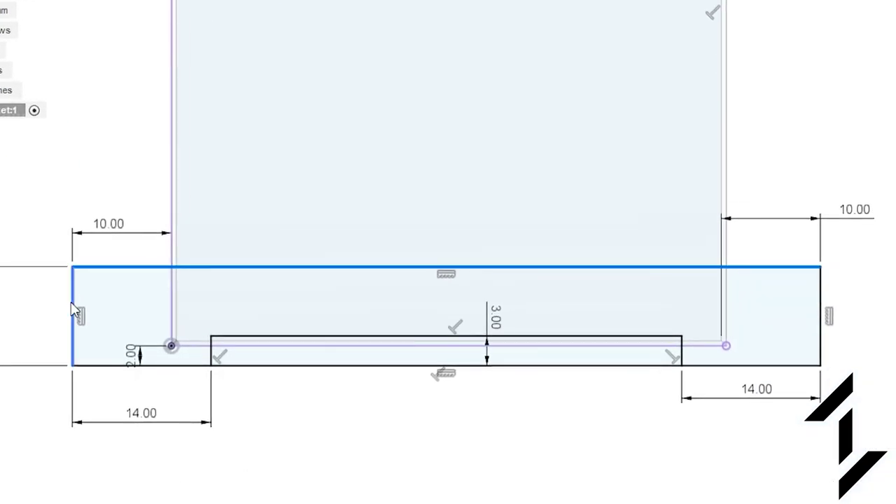
{"action": "left_click", "coordinate": [72, 310]}
{"action": "left_click", "coordinate": [105, 365]}
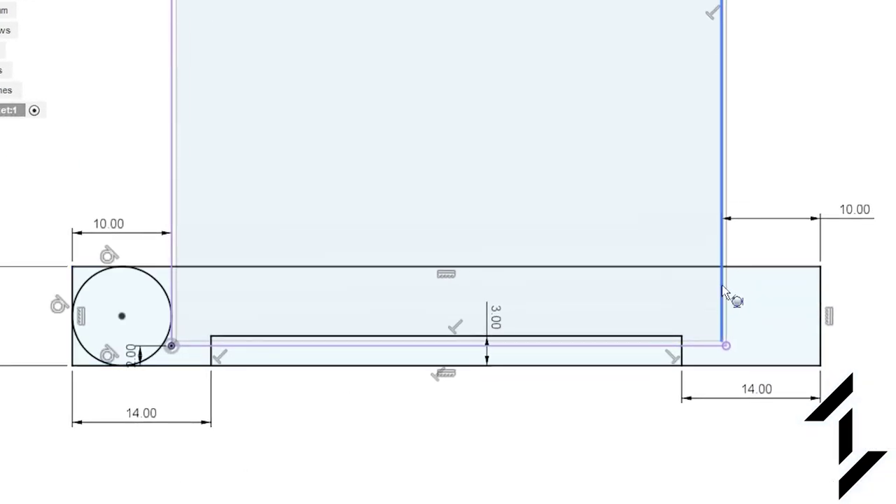
{"action": "left_click", "coordinate": [758, 266]}
{"action": "left_click", "coordinate": [821, 315]}
{"action": "left_click", "coordinate": [798, 365]}
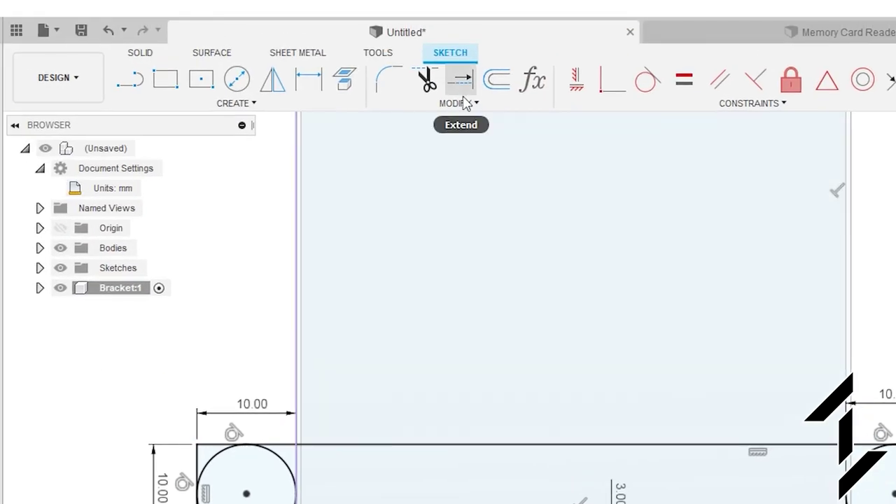
Trim both circles' inner arcs and the bottom edge segment along the slot.
{"action": "left_click", "coordinate": [444, 104]}
{"action": "left_click", "coordinate": [420, 140]}
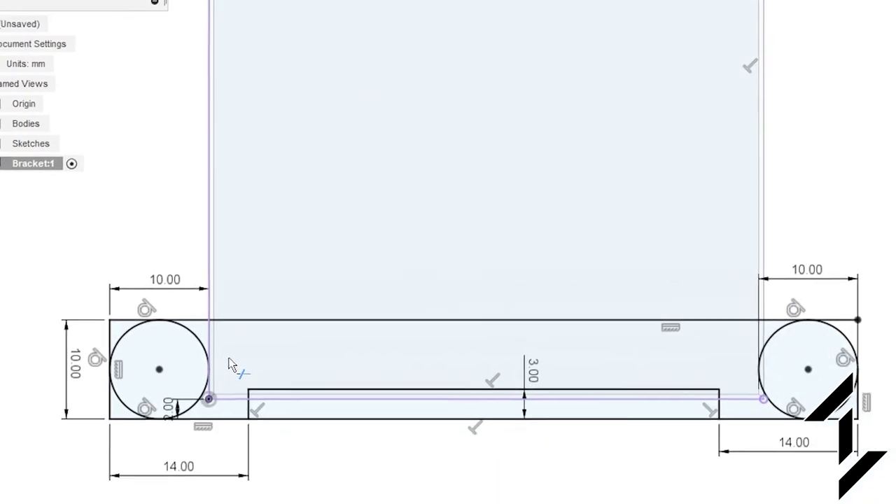
{"action": "left_click", "coordinate": [168, 299]}
{"action": "left_click", "coordinate": [165, 342]}
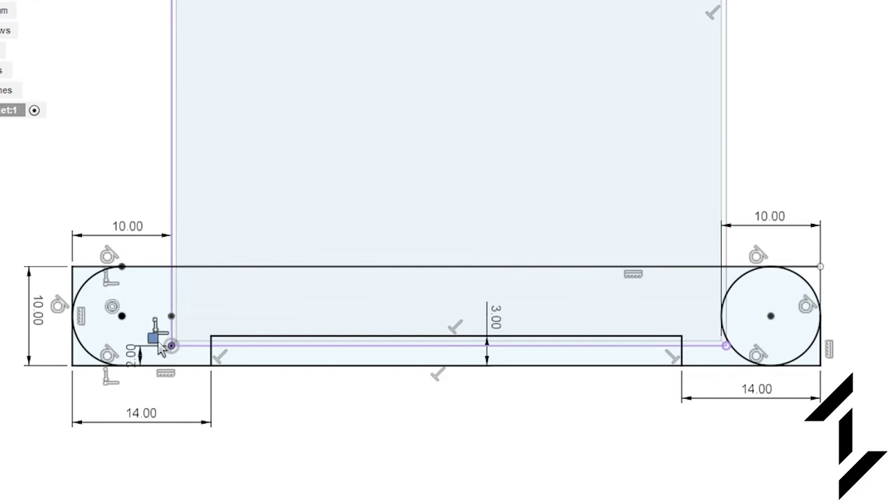
{"action": "left_click", "coordinate": [715, 295]}
{"action": "left_click", "coordinate": [744, 329]}
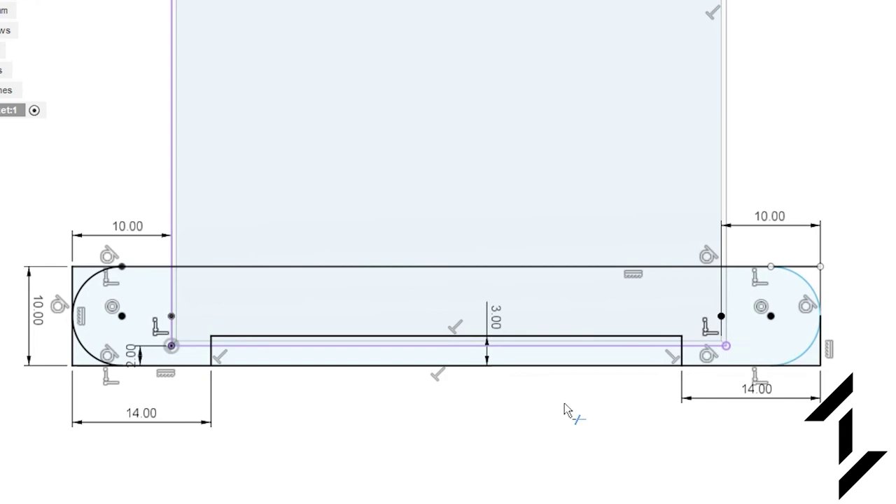
{"action": "left_click", "coordinate": [556, 358]}
{"action": "scroll", "coordinate": [708, 420], "scroll_direction": "down", "scroll_amount": 1}
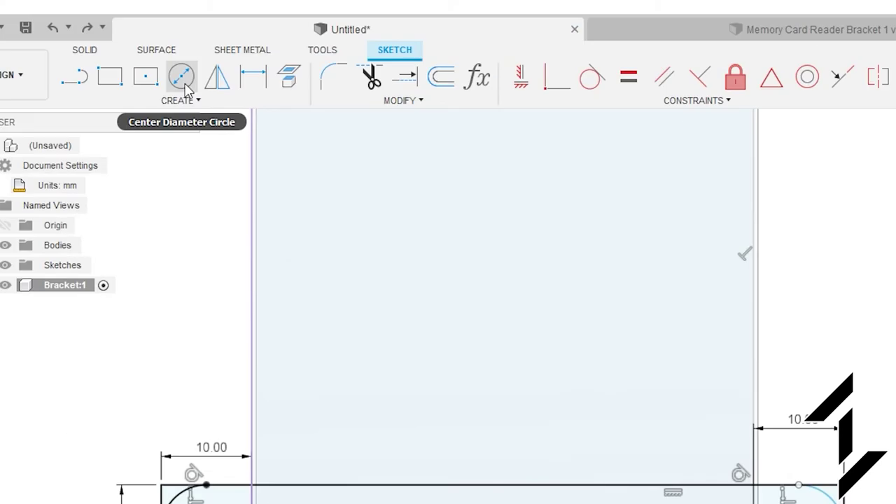
Draw a 4 mm circle centred in the left rounded end and a roughly 5 mm circle in the right end.
{"action": "left_click", "coordinate": [184, 82]}
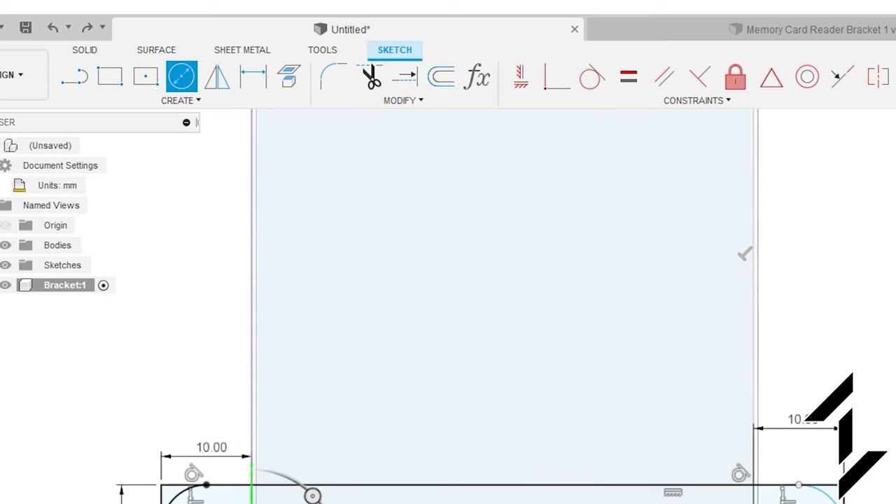
{"action": "left_click", "coordinate": [138, 355]}
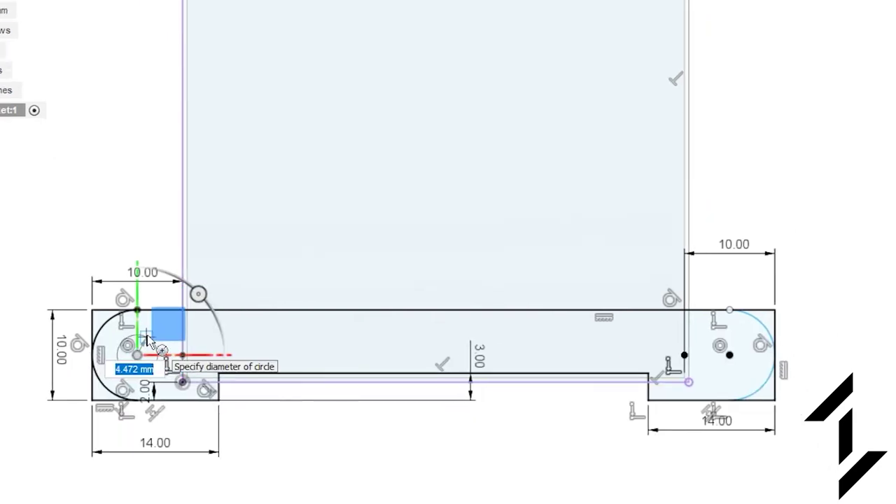
{"action": "type", "text": "4.2"}
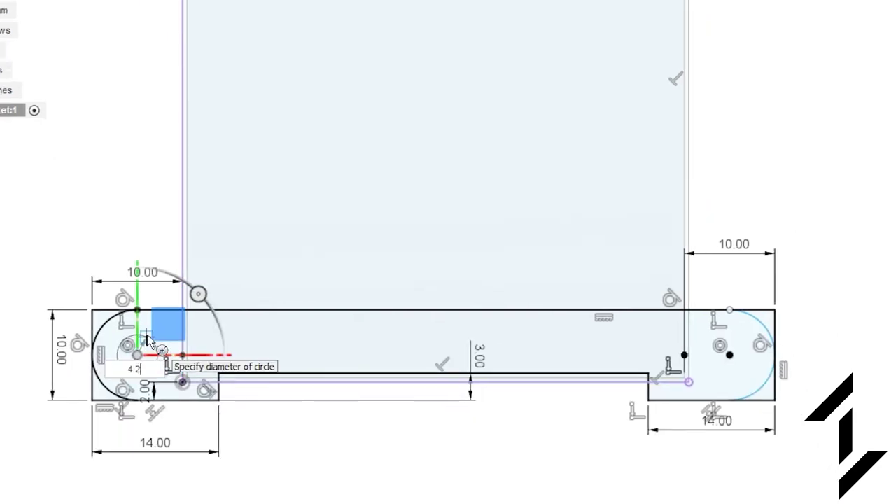
{"action": "key", "text": "Return"}
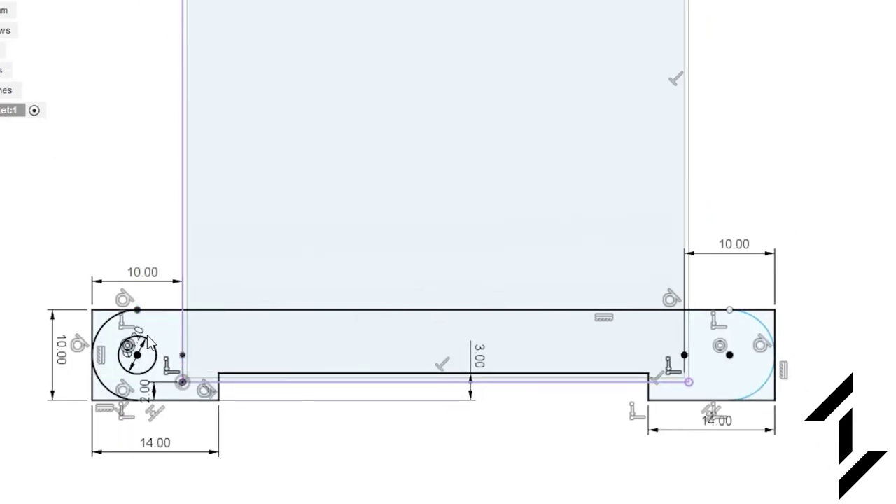
{"action": "left_click", "coordinate": [729, 355]}
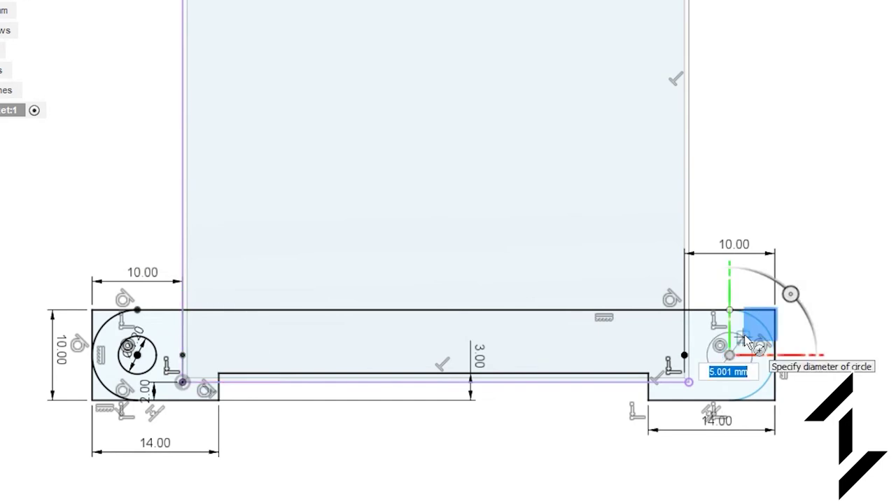
{"action": "left_click", "coordinate": [748, 342]}
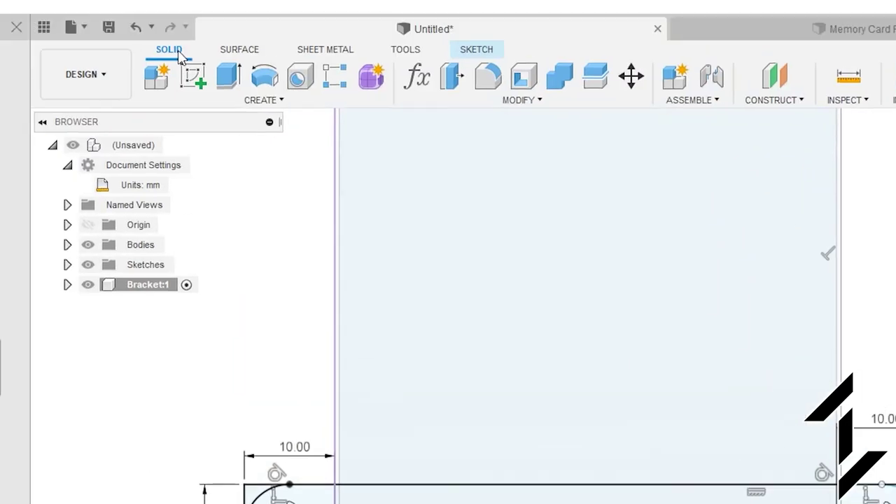
Extrude both rounded-end profiles and the middle strip 2 mm upward.
{"action": "left_click", "coordinate": [228, 75]}
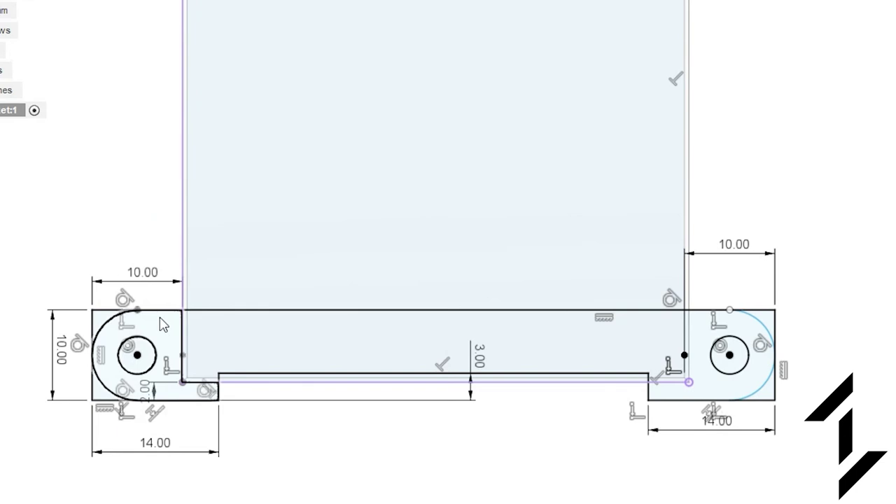
{"action": "left_click", "coordinate": [162, 325]}
{"action": "left_click", "coordinate": [220, 340]}
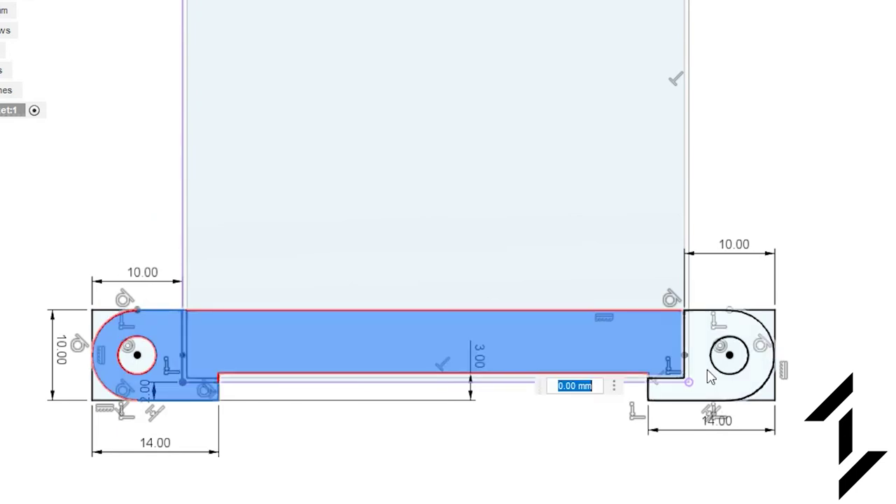
{"action": "left_click", "coordinate": [713, 374]}
{"action": "middle_click_drag", "start_coordinate": [790, 304], "coordinate": [744, 220], "text": "shift"}
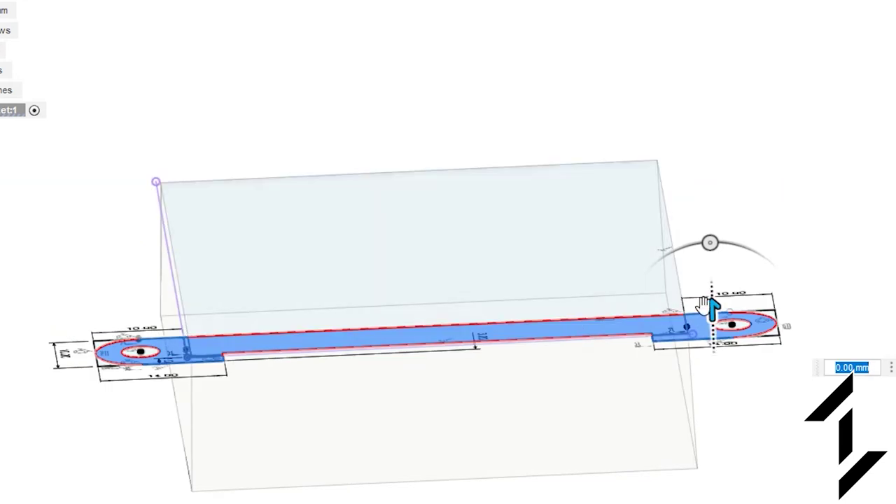
{"action": "left_click_drag", "start_coordinate": [711, 309], "coordinate": [712, 285]}
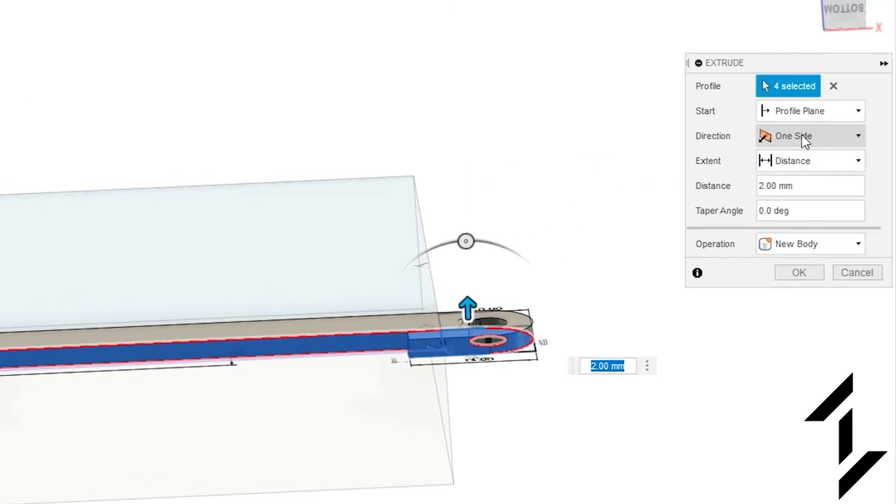
Make the extrusion two-sided, with the second side extending to the plate's face.
{"action": "left_click", "coordinate": [805, 138]}
{"action": "left_click", "coordinate": [813, 178]}
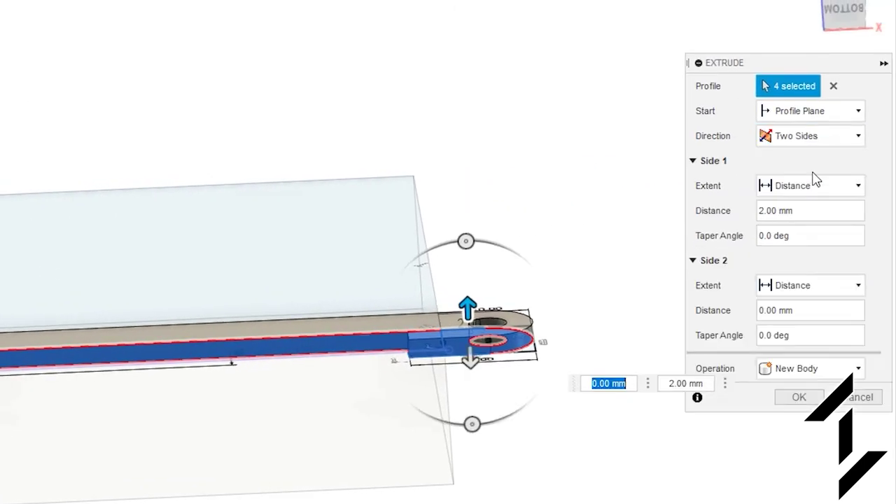
{"action": "mouse_move", "coordinate": [472, 360]}
{"action": "left_mouse_down"}
{"action": "mouse_move", "coordinate": [482, 503]}
{"action": "mouse_move", "coordinate": [475, 348]}
{"action": "left_mouse_up"}
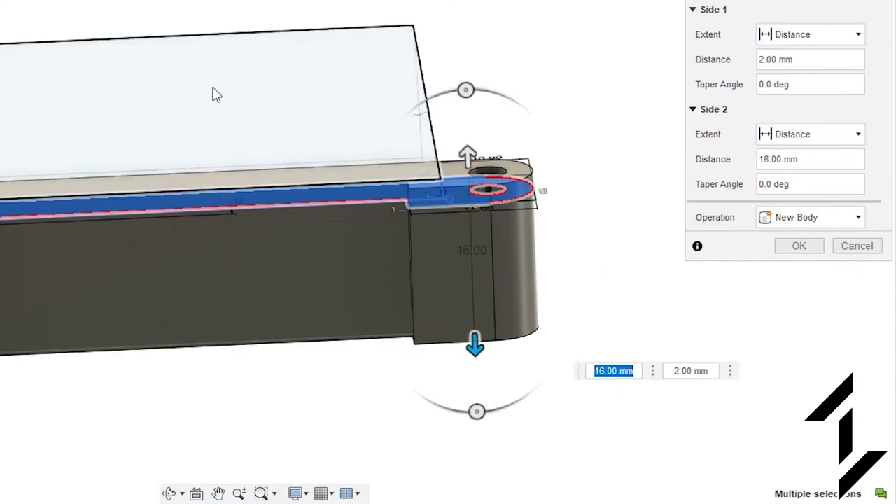
{"action": "middle_click_drag", "start_coordinate": [247, 238], "coordinate": [54, 271], "text": "shift"}
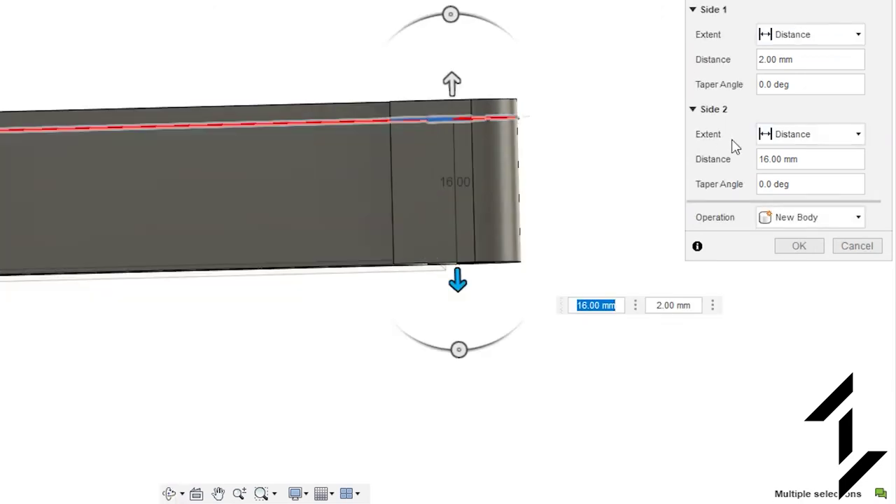
{"action": "left_click", "coordinate": [818, 138]}
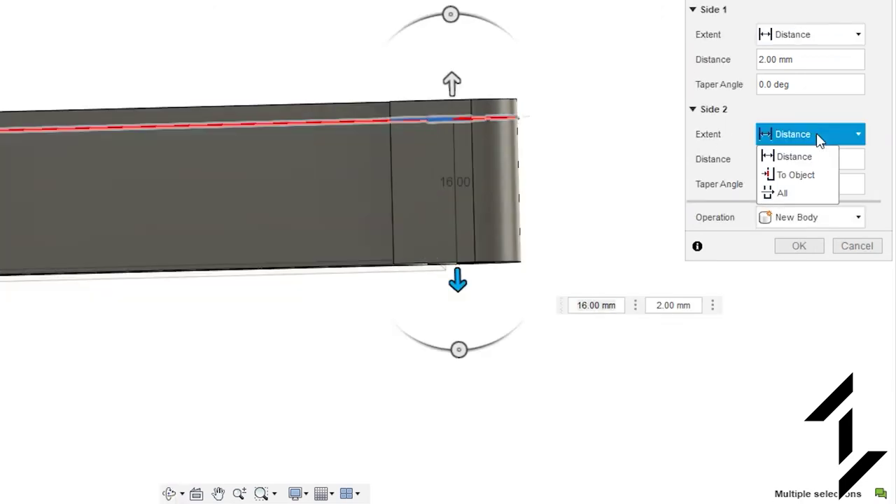
{"action": "left_click", "coordinate": [802, 176]}
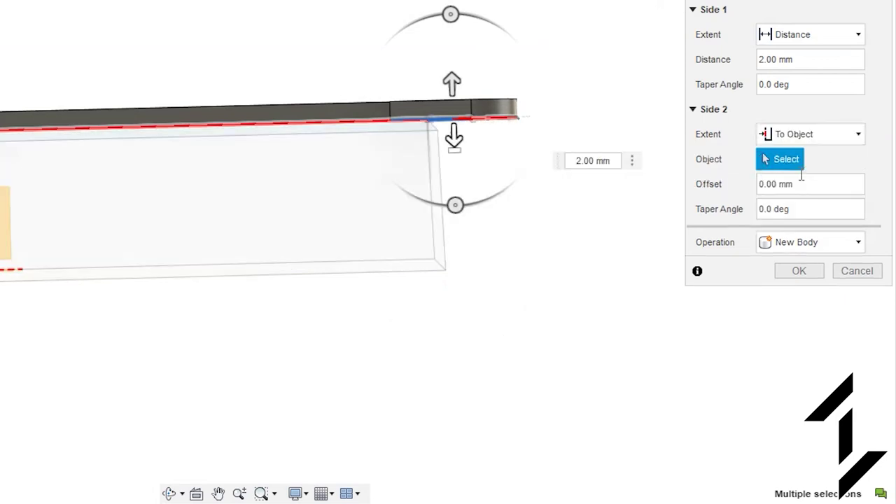
{"action": "middle_click_drag", "start_coordinate": [360, 318], "coordinate": [356, 294], "text": "shift"}
{"action": "left_click", "coordinate": [301, 213]}
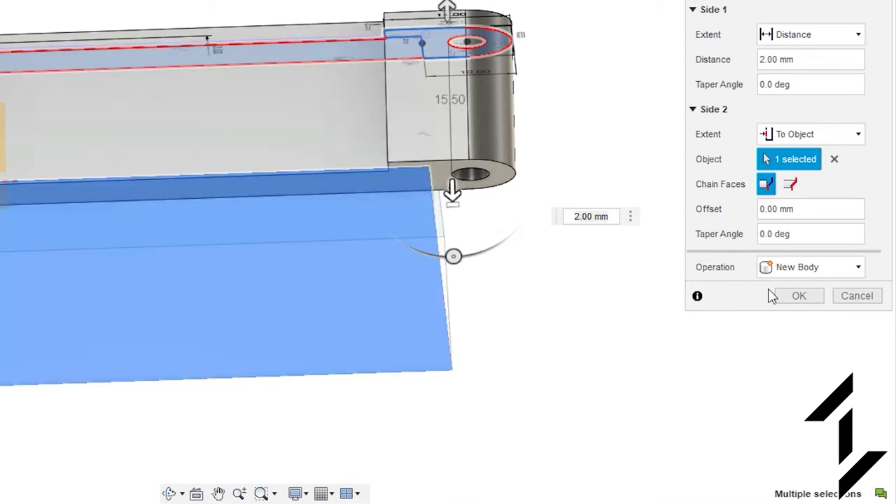
{"action": "left_click", "coordinate": [796, 297]}
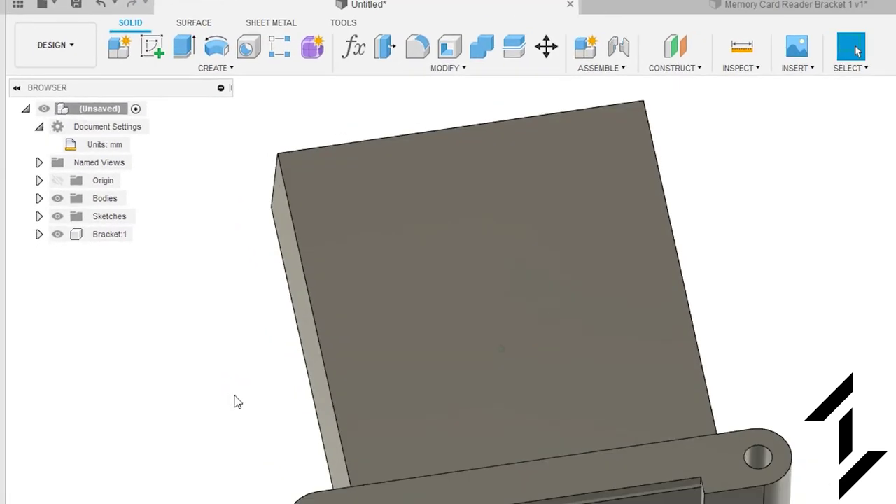
Combine with the bracket as target and the box as tool using a Cut operation.
{"action": "middle_click_drag", "start_coordinate": [236, 399], "coordinate": [445, 69], "text": "shift"}
{"action": "left_click", "coordinate": [500, 278]}
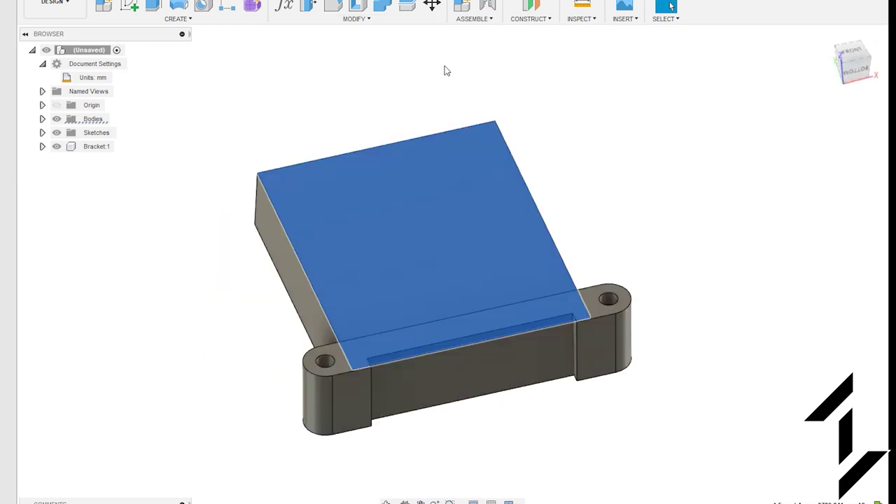
{"action": "left_click", "coordinate": [359, 22]}
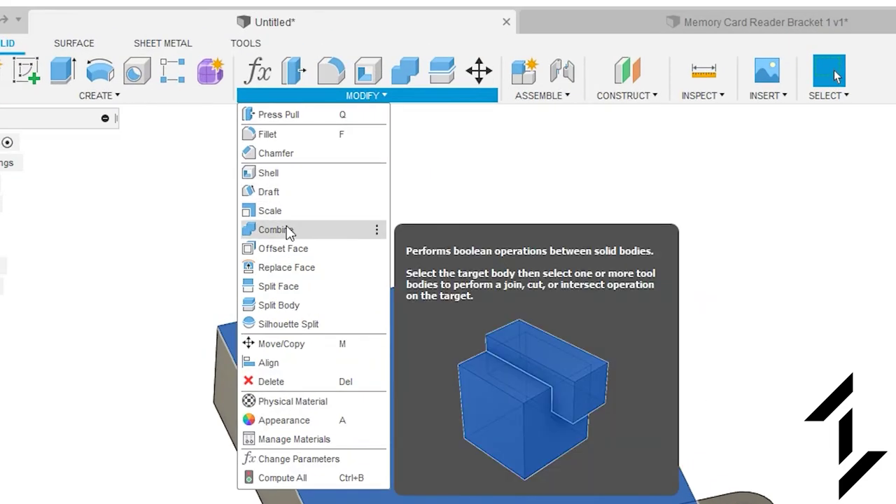
{"action": "left_click", "coordinate": [287, 230]}
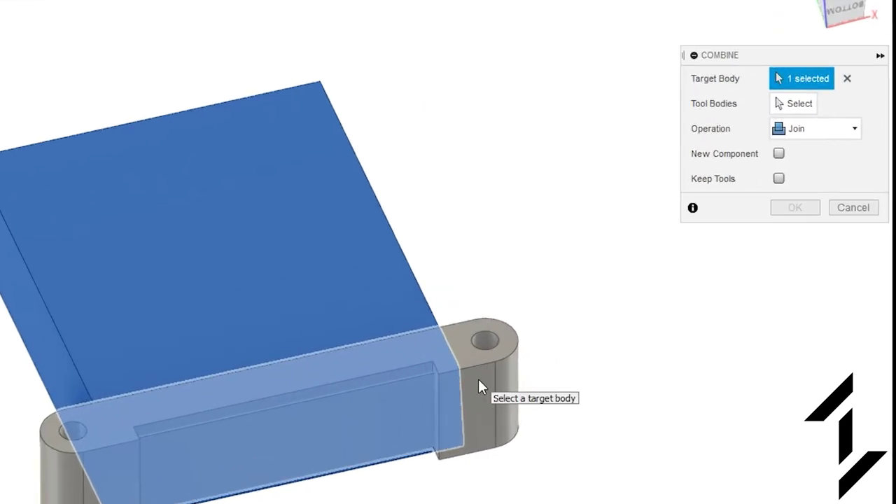
{"action": "left_click", "coordinate": [847, 79]}
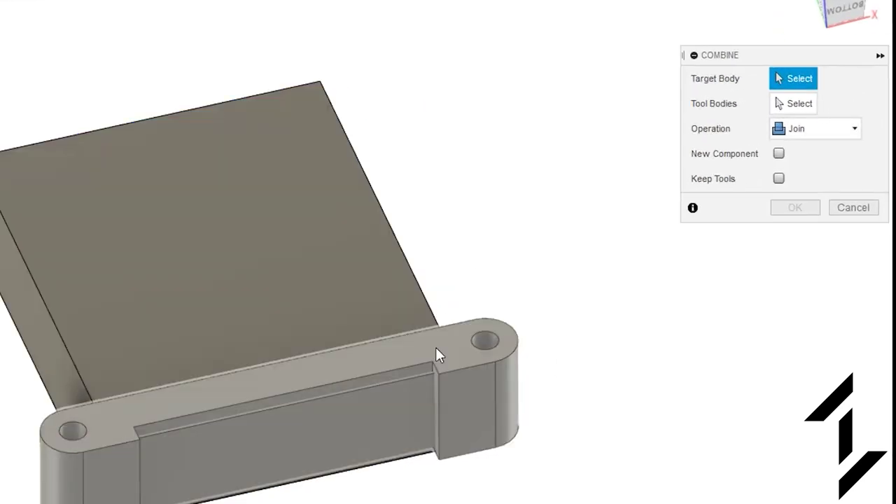
{"action": "left_click", "coordinate": [435, 348]}
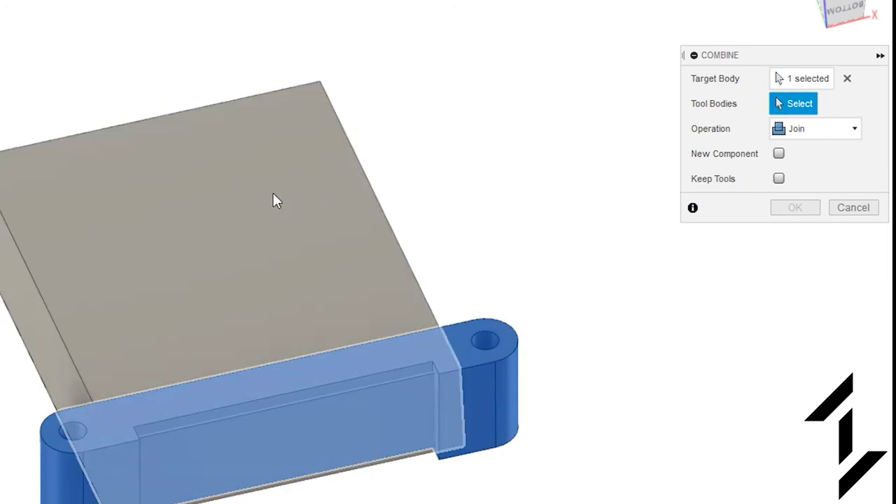
{"action": "left_click", "coordinate": [273, 200]}
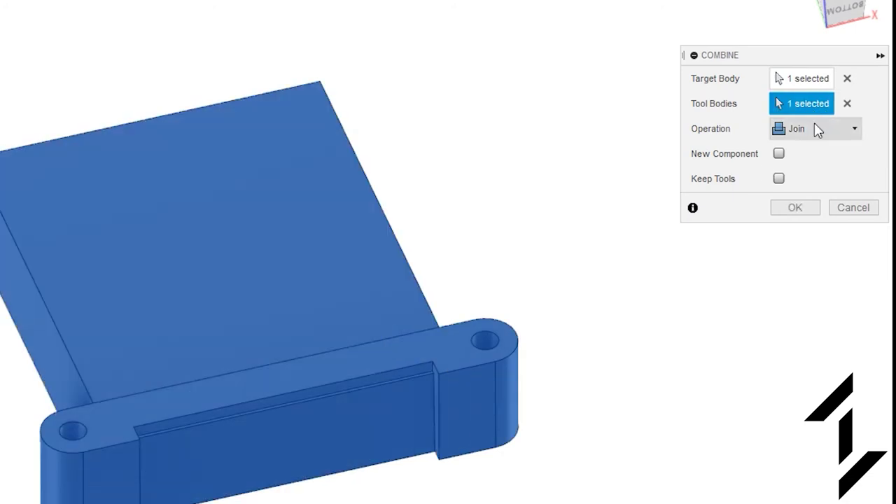
{"action": "left_click", "coordinate": [812, 129]}
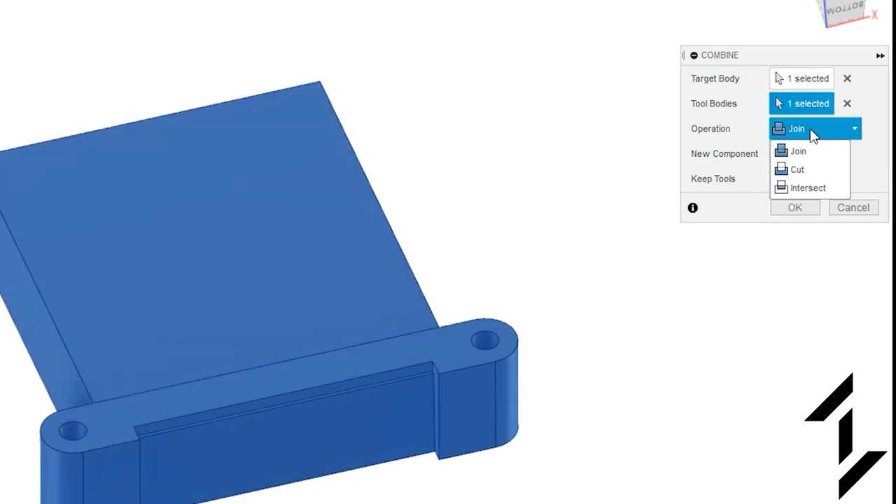
{"action": "left_click", "coordinate": [816, 174]}
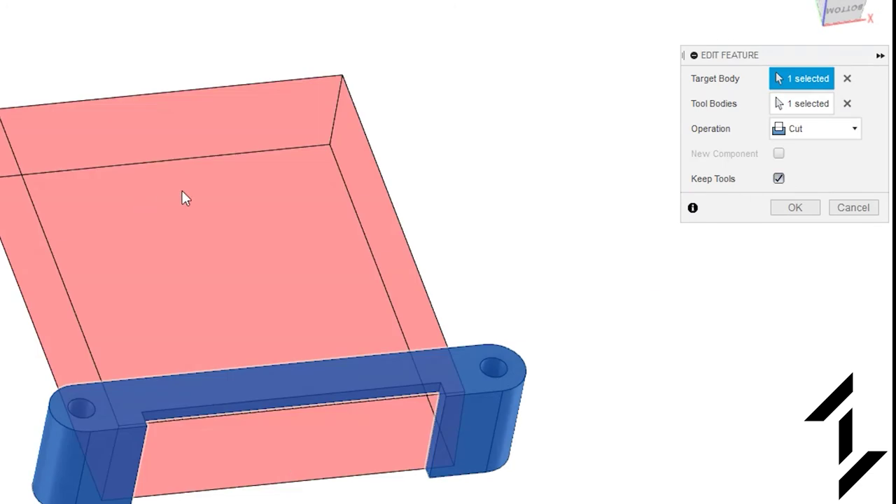
{"action": "left_click", "coordinate": [794, 208]}
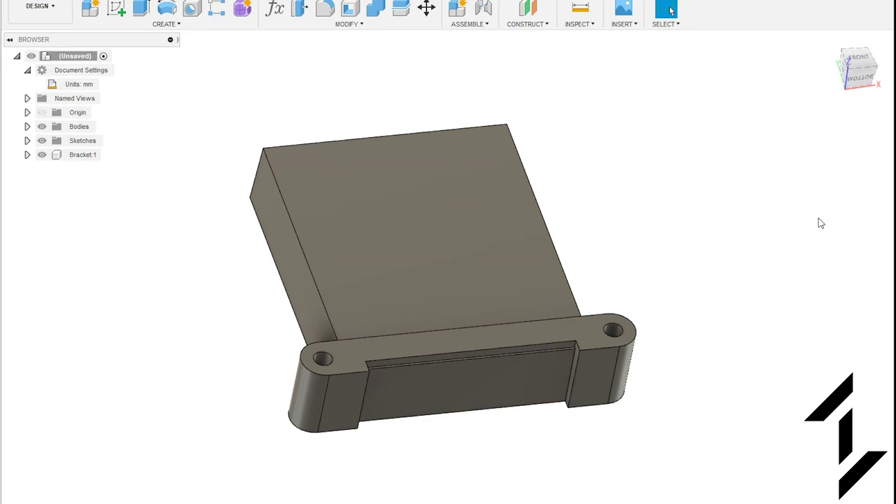
Hide the box body to reveal the slot through the bracket.
{"action": "left_click", "coordinate": [26, 126]}
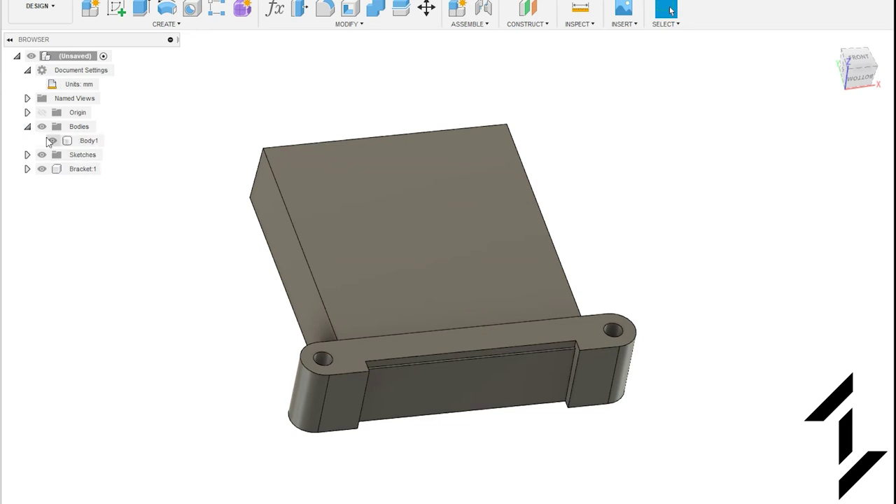
{"action": "left_click", "coordinate": [51, 140]}
{"action": "middle_click_drag", "start_coordinate": [385, 330], "coordinate": [363, 377], "text": "shift"}
Start a chamfer on the top edges of the left and right screw holes.
{"action": "scroll", "coordinate": [363, 378], "scroll_direction": "up", "scroll_amount": 3}
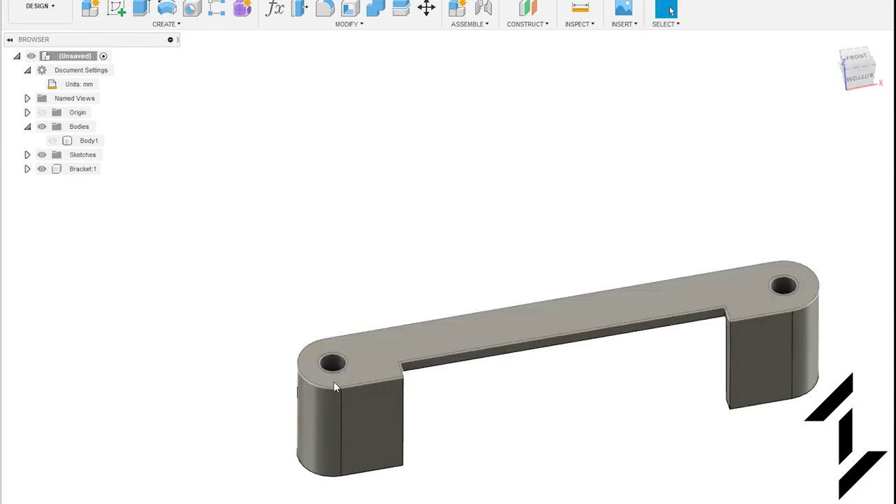
{"action": "left_click", "coordinate": [331, 28]}
{"action": "left_click", "coordinate": [283, 63]}
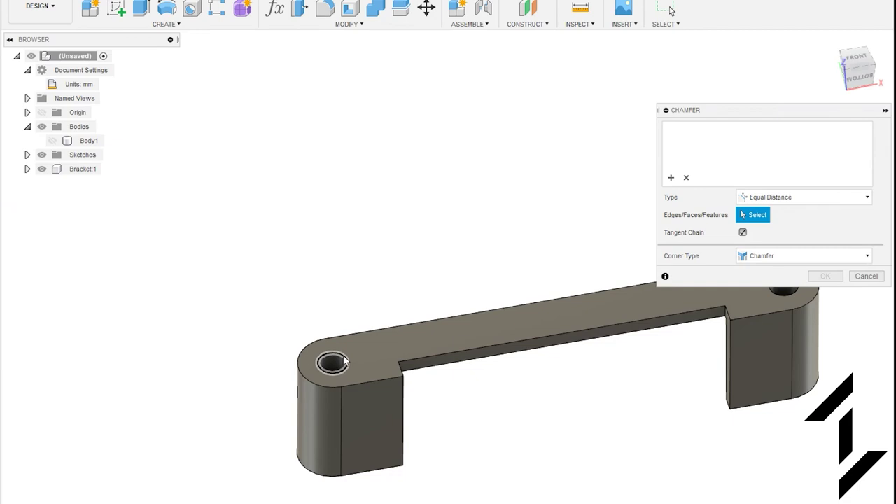
{"action": "left_click", "coordinate": [322, 360]}
{"action": "middle_click_drag", "start_coordinate": [219, 348], "coordinate": [92, 355]}
{"action": "left_click", "coordinate": [576, 308]}
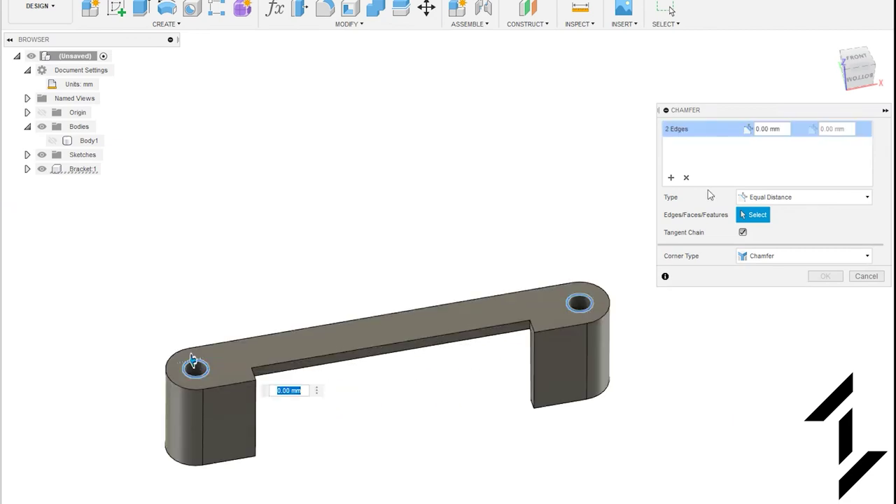
Make it a distance-and-angle chamfer of 2.2 mm at 41 degrees.
{"action": "left_click", "coordinate": [775, 197]}
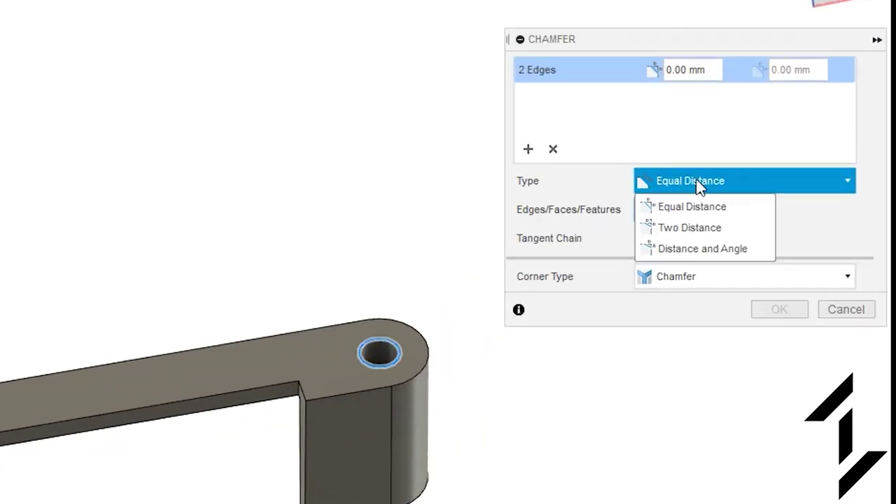
{"action": "left_click", "coordinate": [718, 249]}
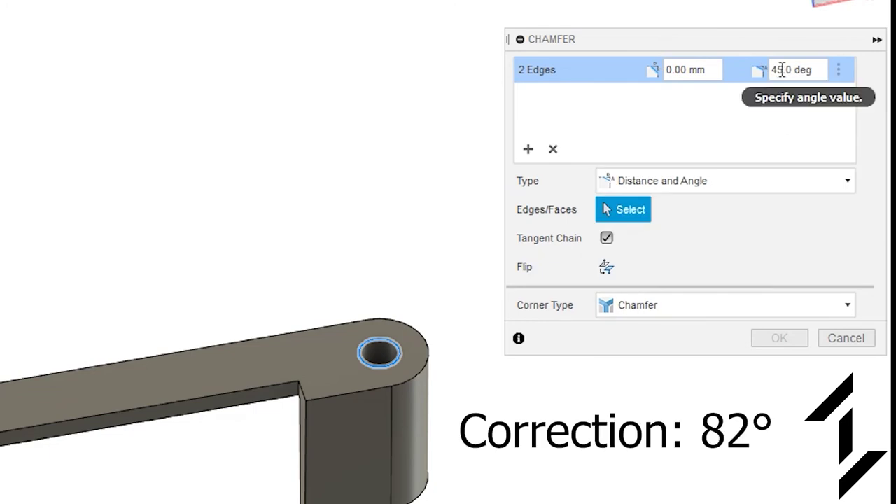
{"action": "left_click_drag", "start_coordinate": [782, 70], "coordinate": [777, 70]}
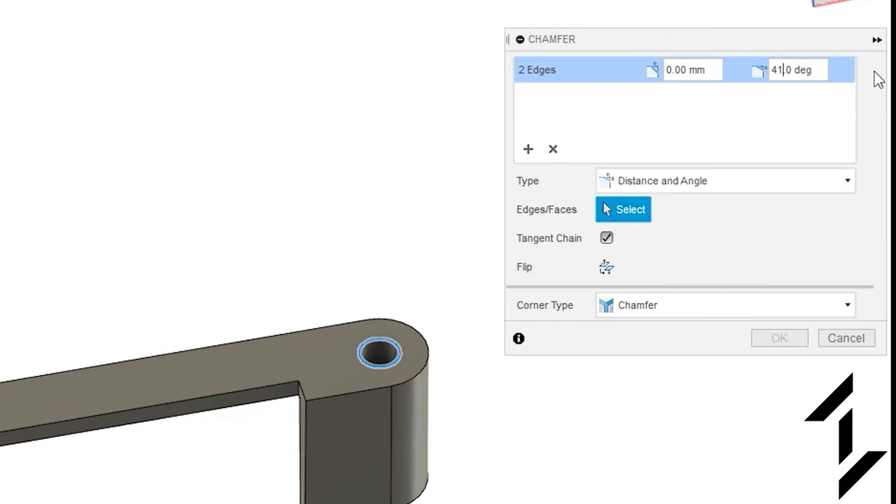
{"action": "left_click_drag", "start_coordinate": [675, 69], "coordinate": [666, 70]}
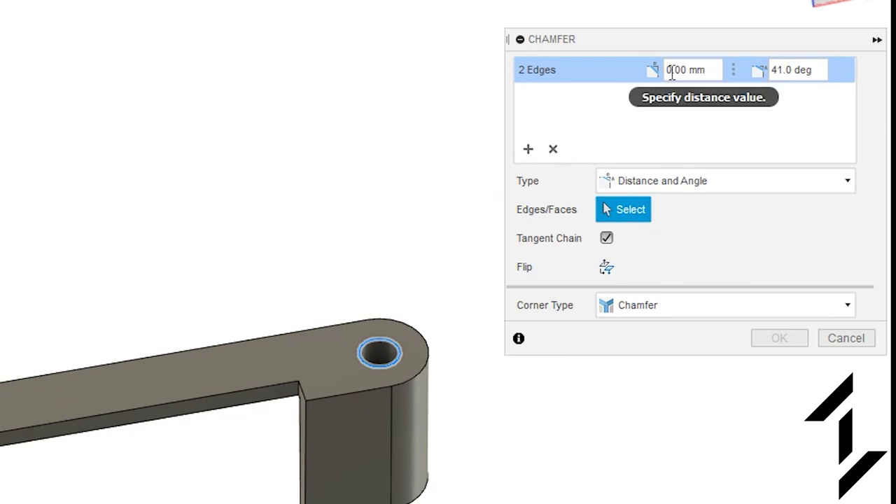
{"action": "type", "text": "2.2"}
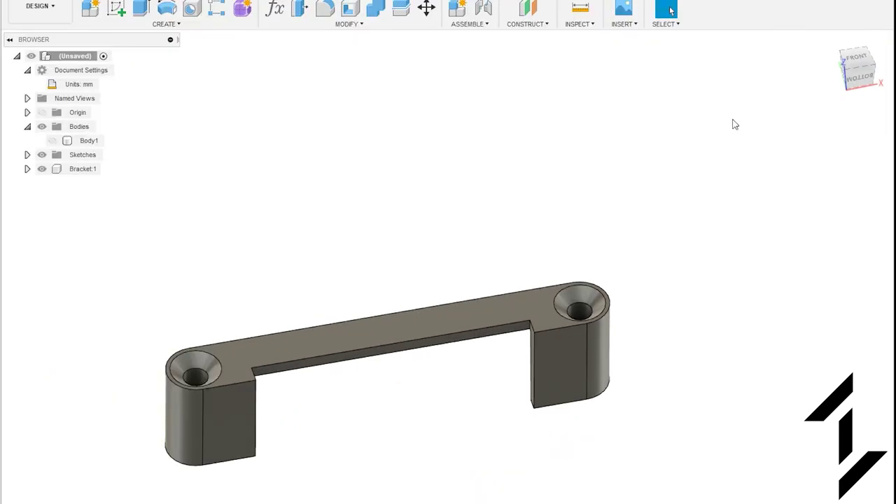
{"action": "middle_click_drag", "start_coordinate": [730, 145], "coordinate": [537, 393], "text": "shift"}
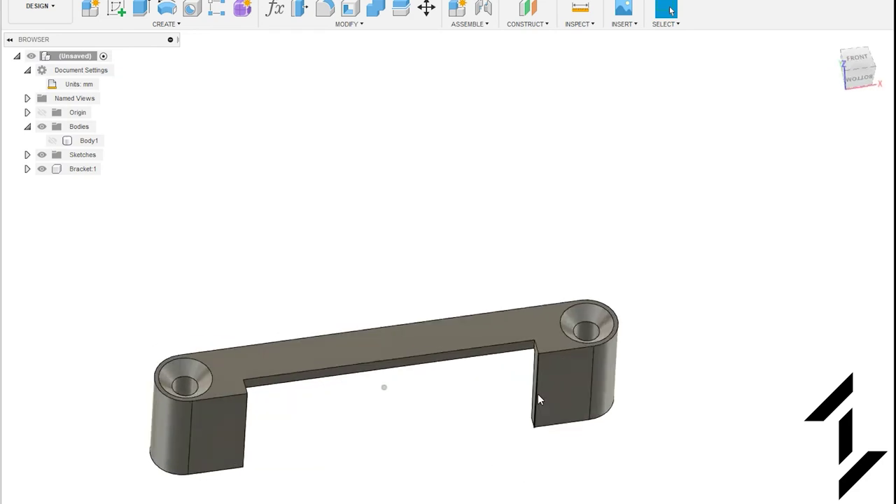
Chamfer a vertical edge on the right and left legs by 2 mm at 45 degrees.
{"action": "left_click", "coordinate": [343, 24]}
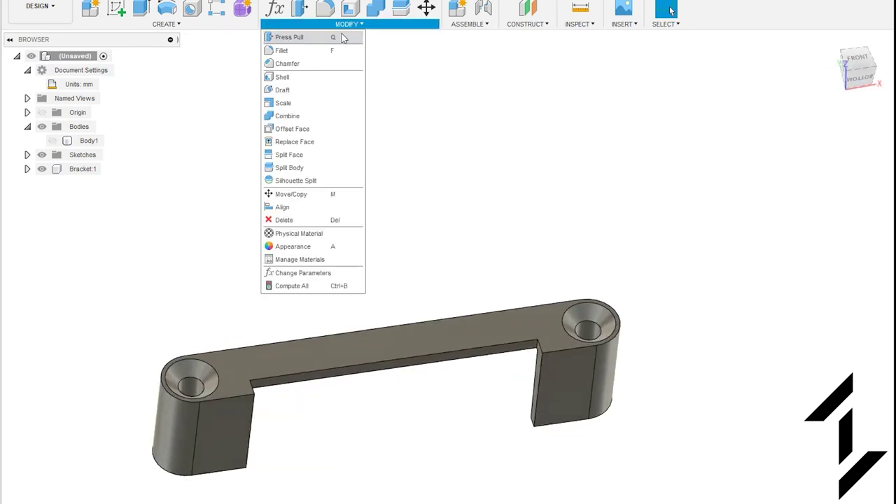
{"action": "left_click", "coordinate": [344, 64]}
{"action": "middle_click_drag", "start_coordinate": [488, 439], "coordinate": [235, 395], "text": "shift"}
{"action": "left_click", "coordinate": [536, 392]}
{"action": "left_click", "coordinate": [237, 394]}
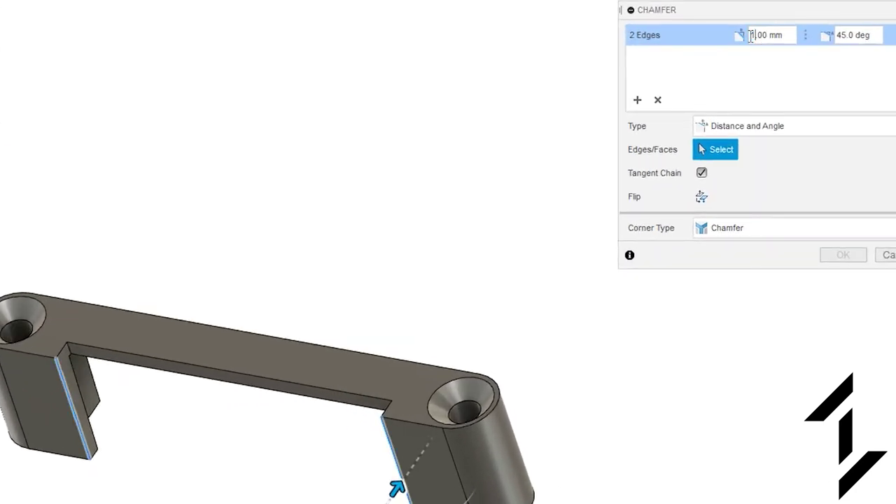
{"action": "key", "text": "BackSpace"}
{"action": "type", "text": "2"}
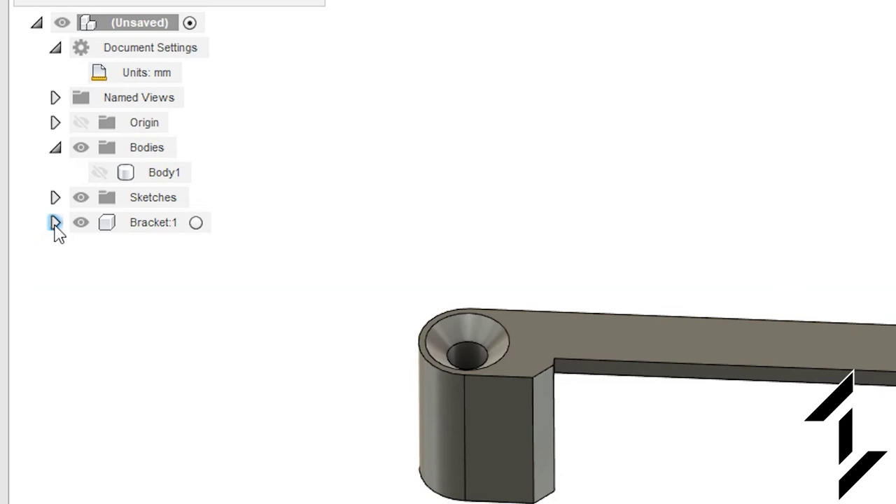
Save the Bracket:1 body as the STL file CardReaderBracket1.stl.
{"action": "left_click", "coordinate": [55, 223]}
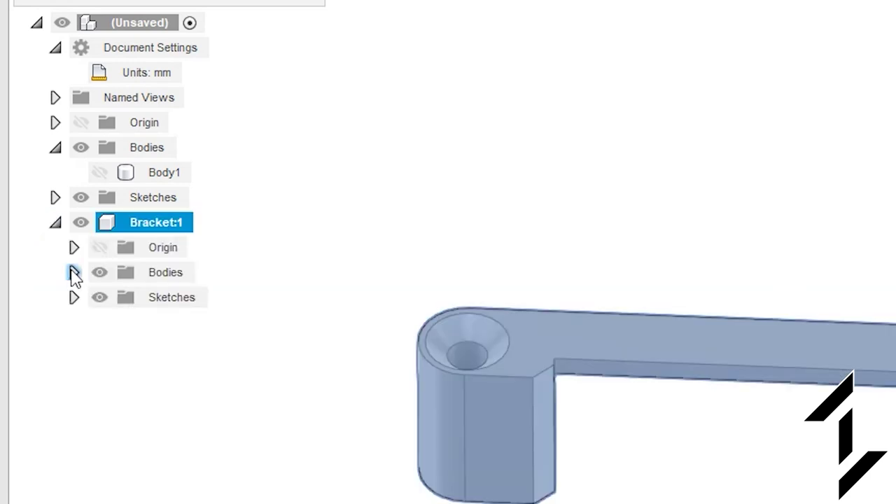
{"action": "left_click", "coordinate": [74, 272]}
{"action": "right_click", "coordinate": [174, 298]}
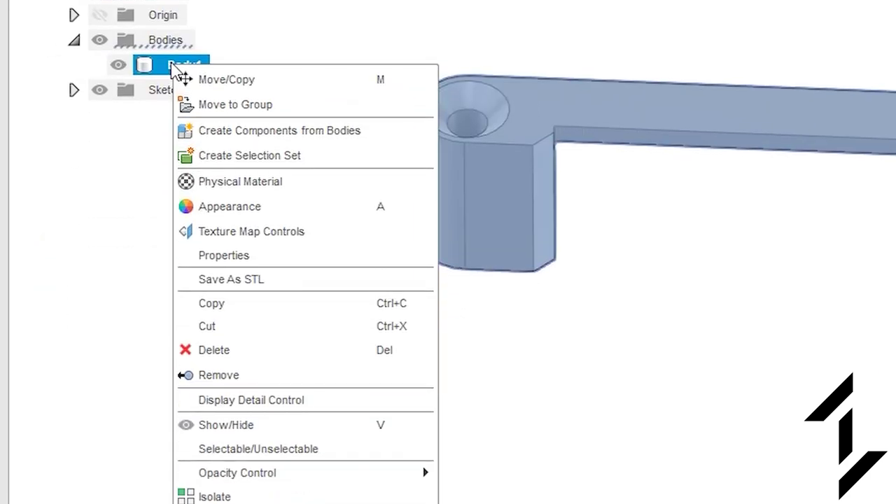
{"action": "left_click", "coordinate": [252, 278]}
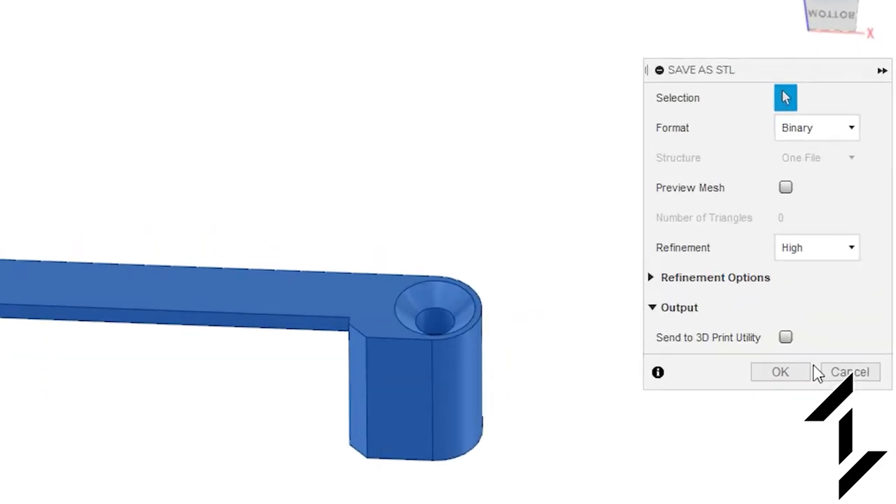
{"action": "left_click", "coordinate": [793, 374]}
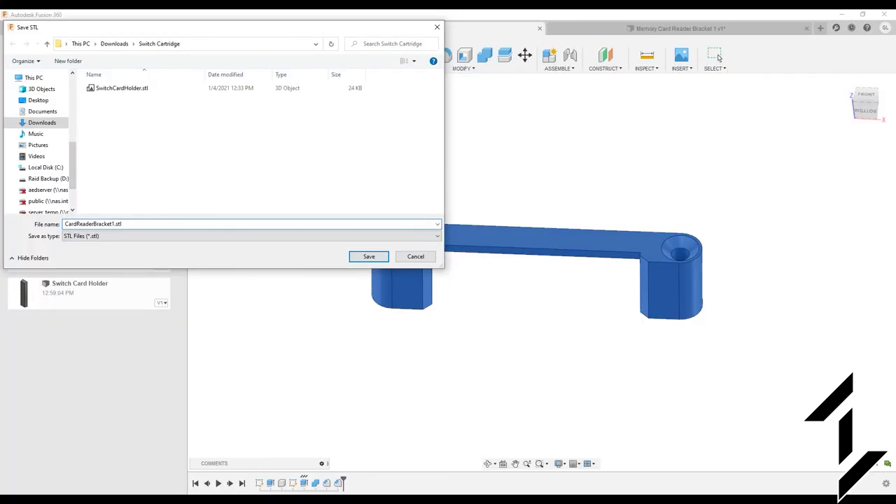
{"action": "left_click", "coordinate": [366, 257]}
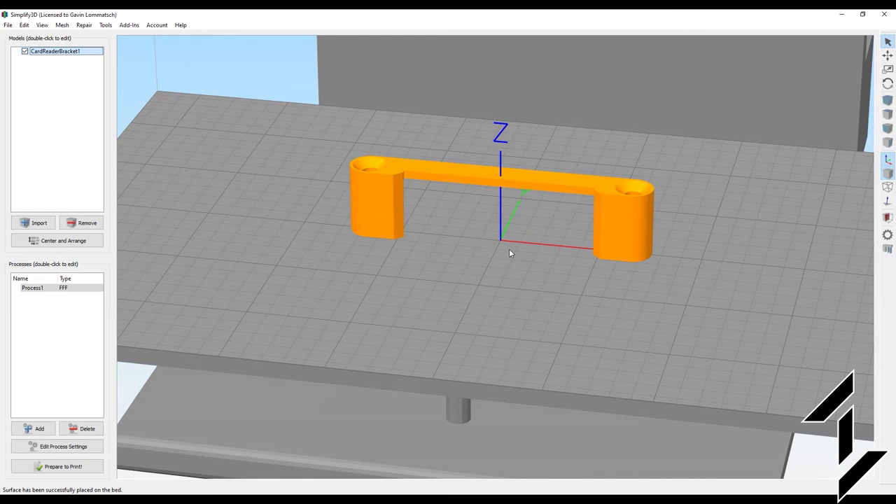
Lay the bracket face-down on the bed, paste a second copy, and adjust the preview layers.
{"action": "left_click", "coordinate": [386, 175]}
{"action": "key", "text": "ctrl+c"}
{"action": "key", "text": "ctrl+v"}
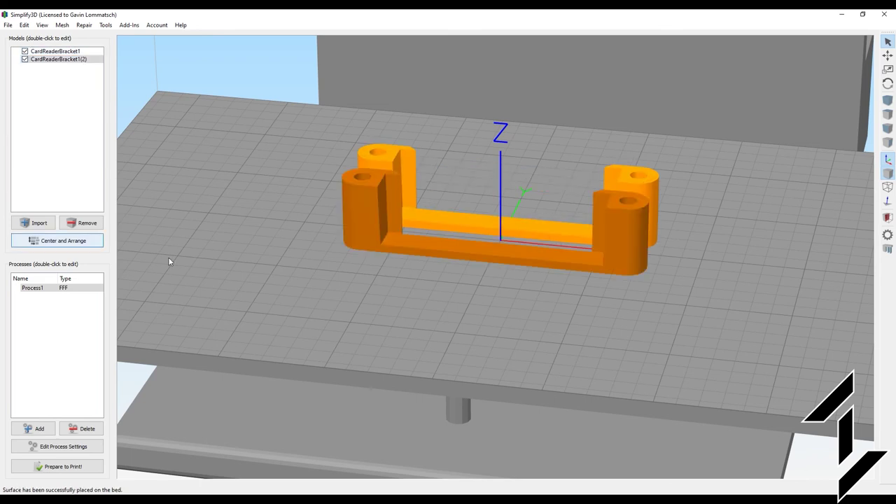
{"action": "left_click_drag", "start_coordinate": [170, 260], "coordinate": [433, 296]}
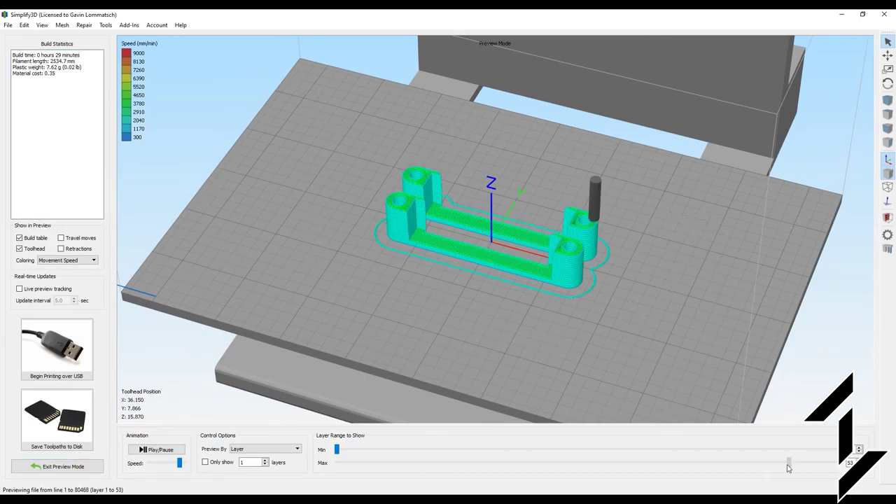
{"action": "left_click_drag", "start_coordinate": [787, 468], "coordinate": [858, 449]}
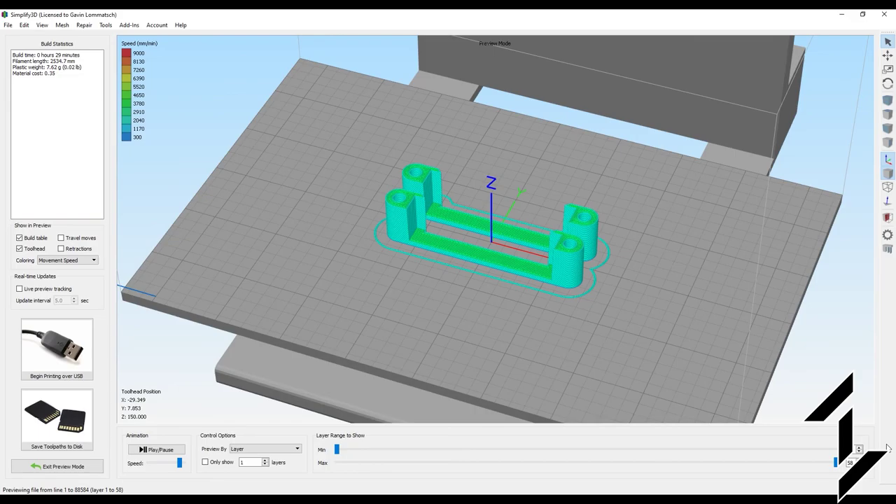